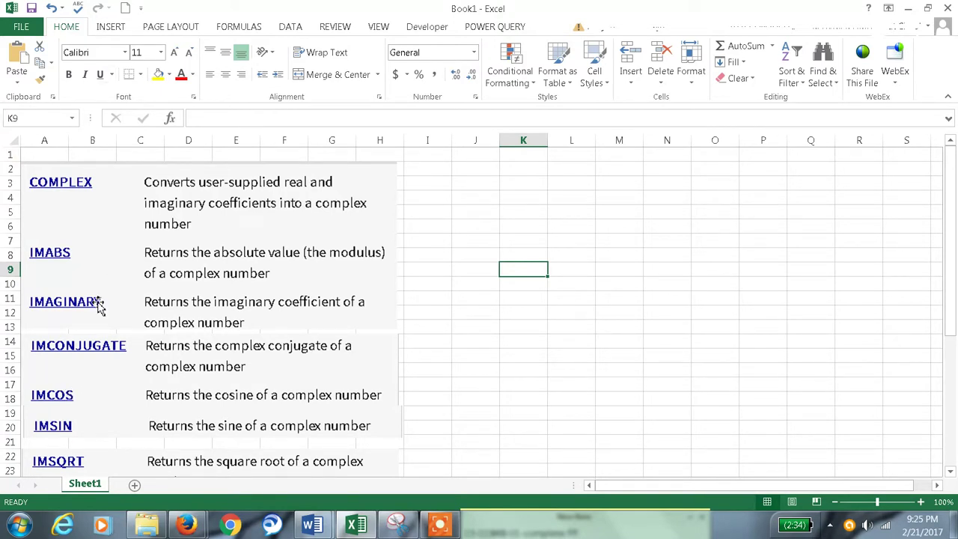
Step: Type the samples 3i, 2i and 2+2i down column J from J4 to J6
{"action": "scroll", "coordinate": [101, 382], "scroll_direction": "down", "scroll_amount": 3}
{"action": "scroll", "coordinate": [101, 381], "scroll_direction": "down", "scroll_amount": 5}
{"action": "scroll", "coordinate": [100, 372], "scroll_direction": "up", "scroll_amount": 8}
{"action": "left_click", "coordinate": [483, 196]}
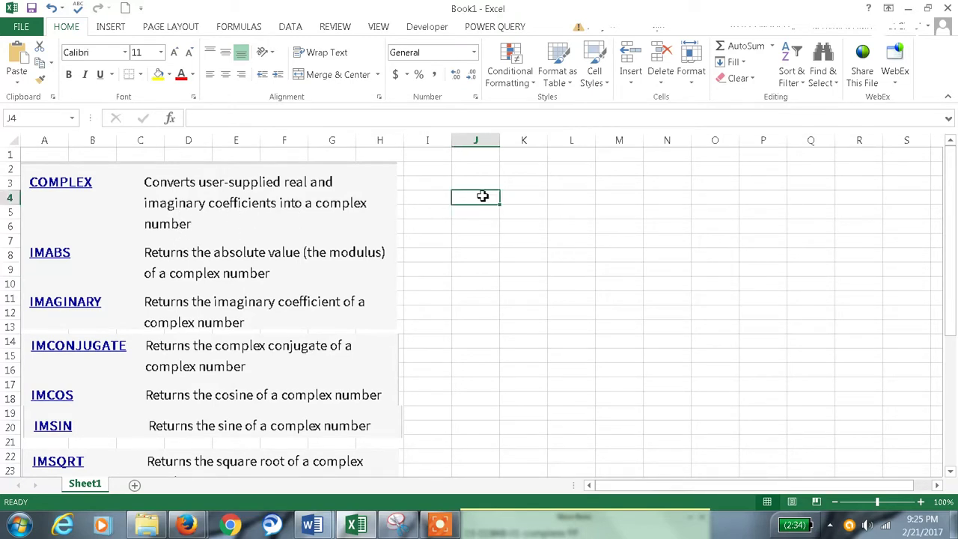
{"action": "type", "text": "3"}
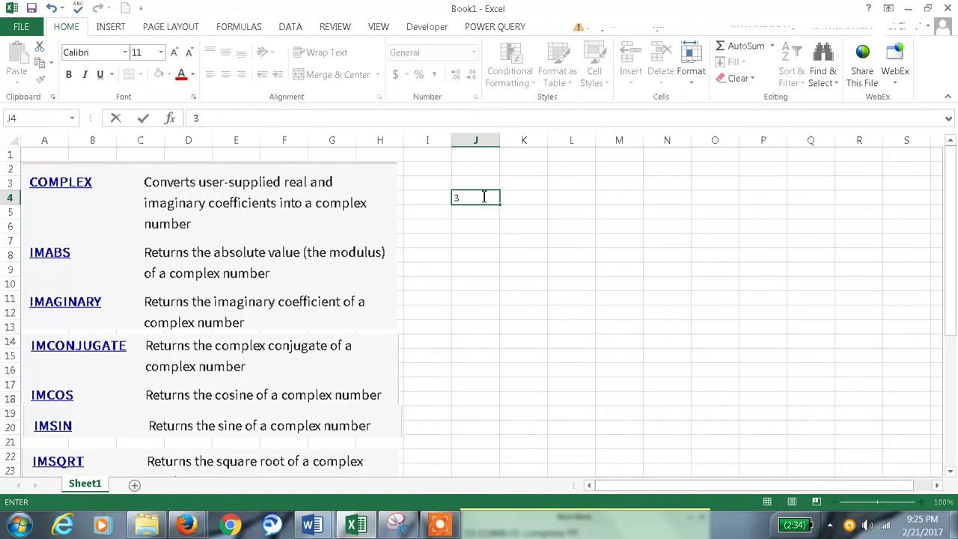
{"action": "type", "text": "i"}
{"action": "key", "text": "Return"}
{"action": "type", "text": "2"}
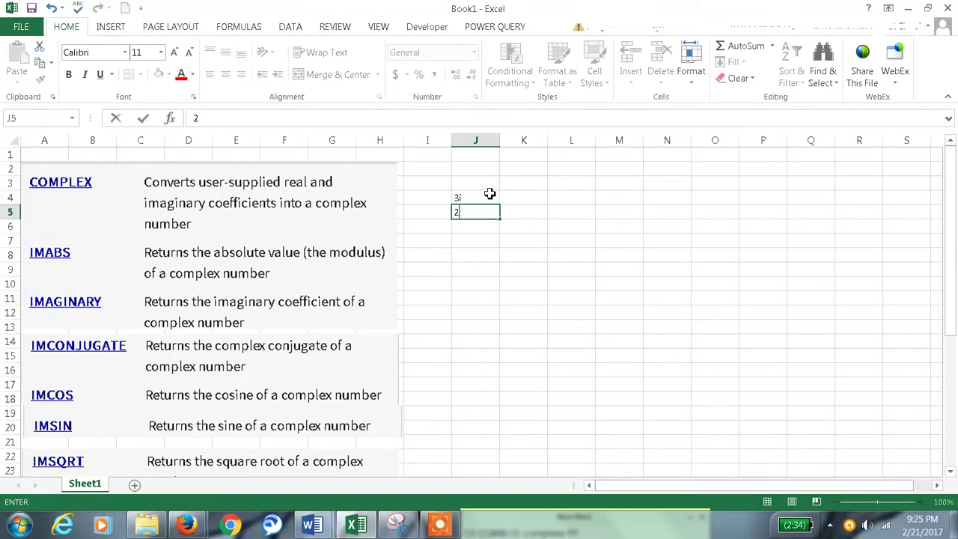
{"action": "key", "text": "Return"}
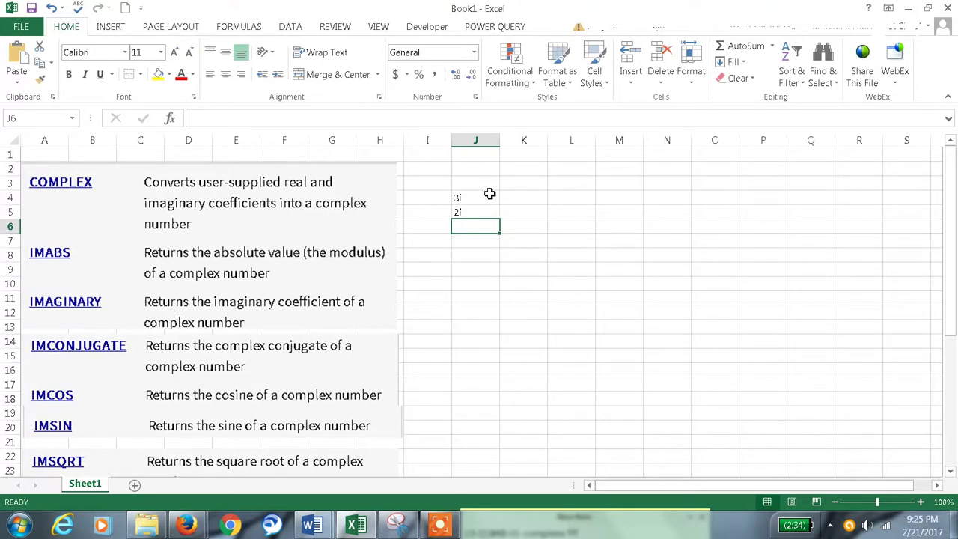
{"action": "type", "text": "2"}
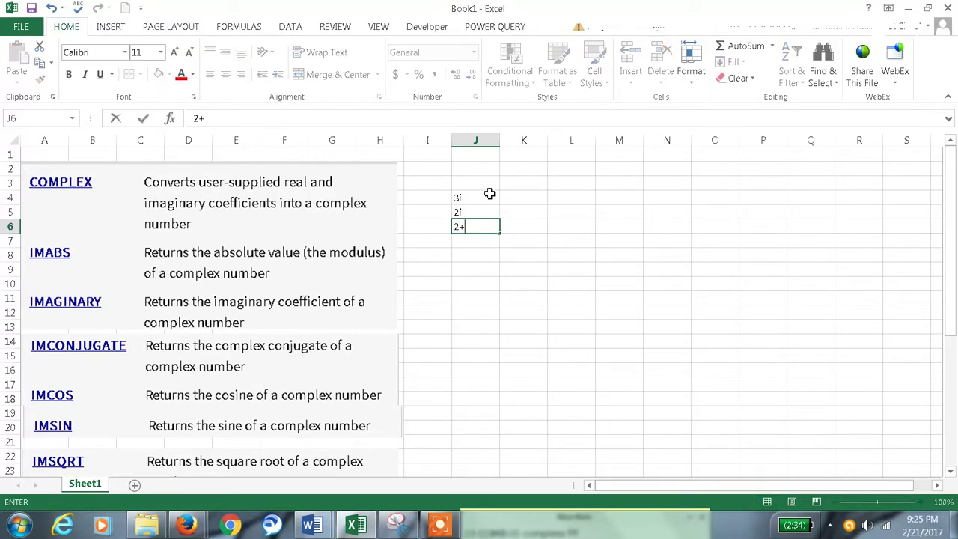
{"action": "type", "text": "+2i"}
{"action": "key", "text": "Return"}
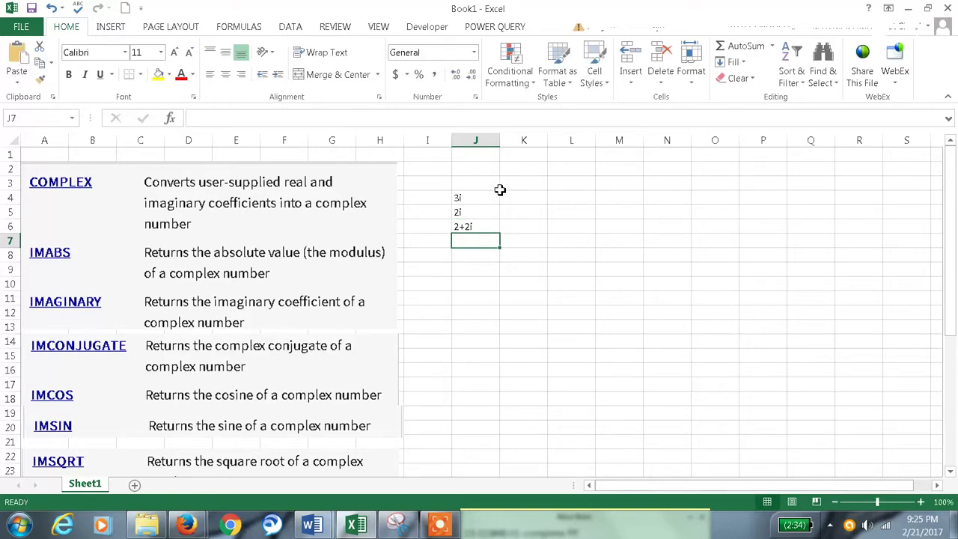
{"action": "key", "text": "Up"}
{"action": "key", "text": "Up"}
{"action": "key", "text": "Right"}
{"action": "key", "text": "Right"}
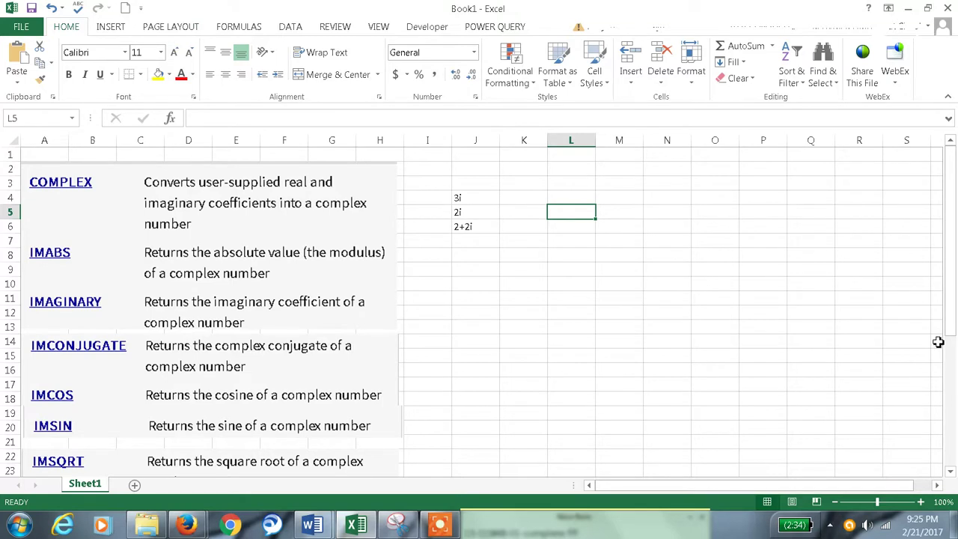
Step: Enter =COMPLEX(5,4) in L5 so it returns 5+4i
{"action": "type", "text": "=comple"}
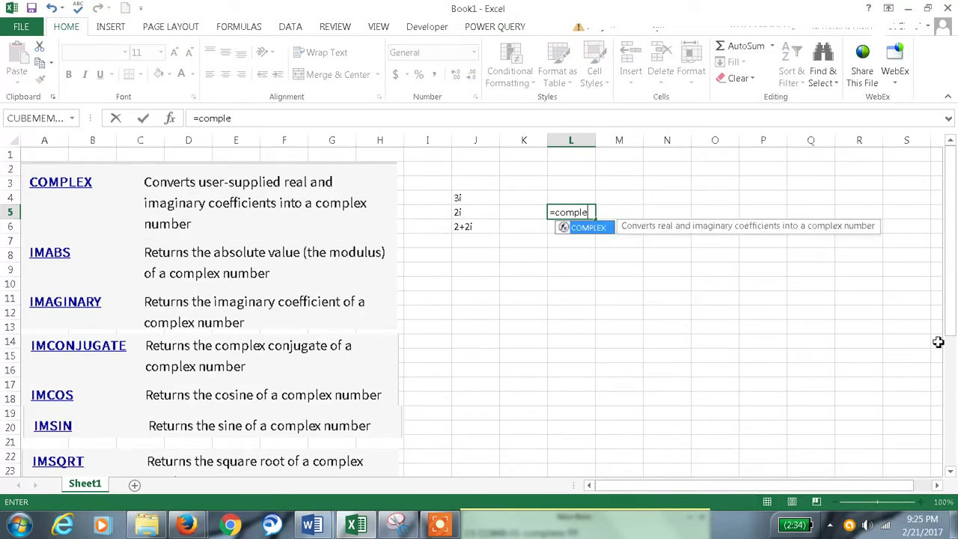
{"action": "type", "text": "x("}
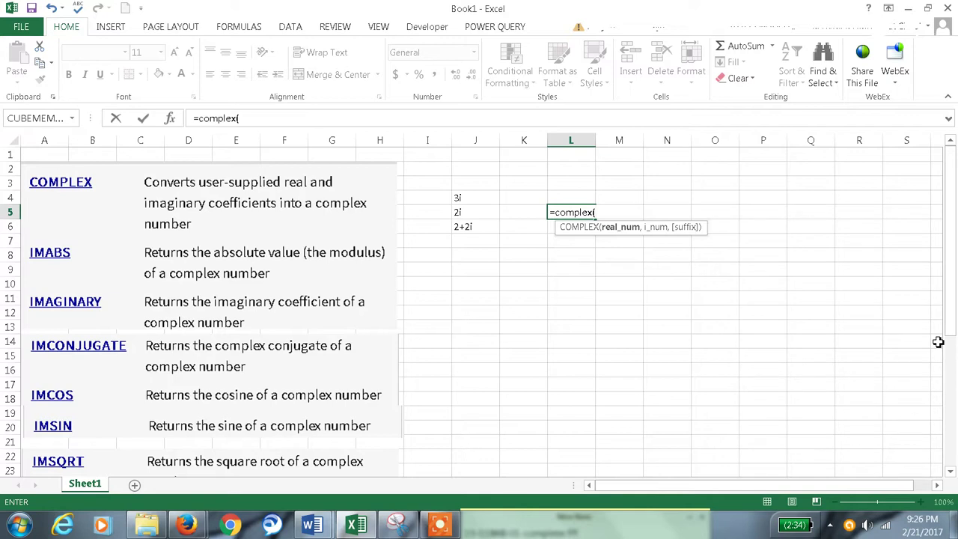
{"action": "type", "text": "5,4"}
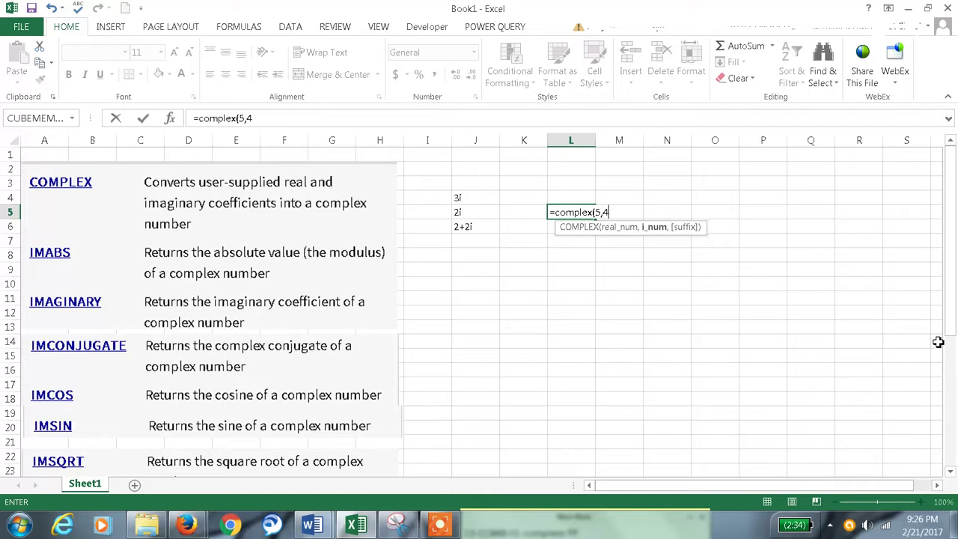
{"action": "key", "text": "Return"}
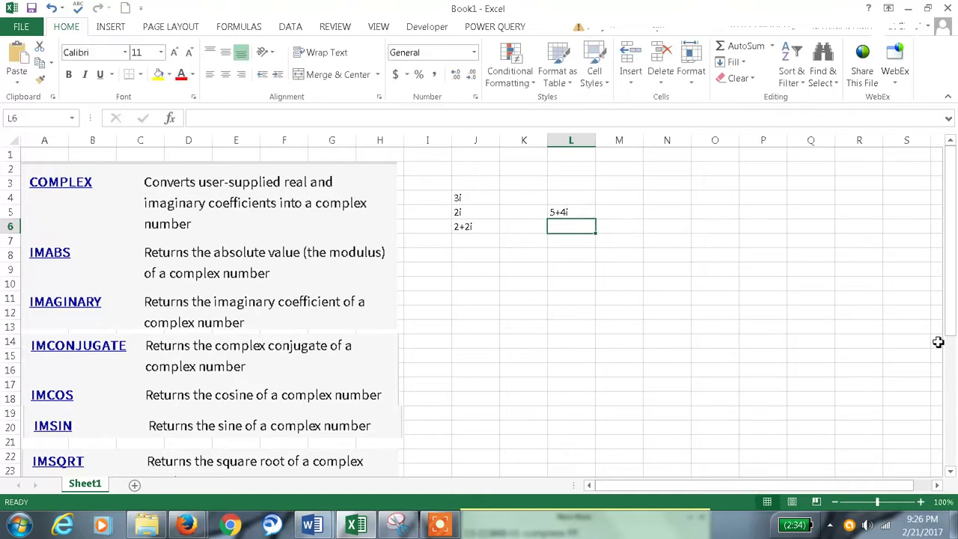
{"action": "key", "text": "Up"}
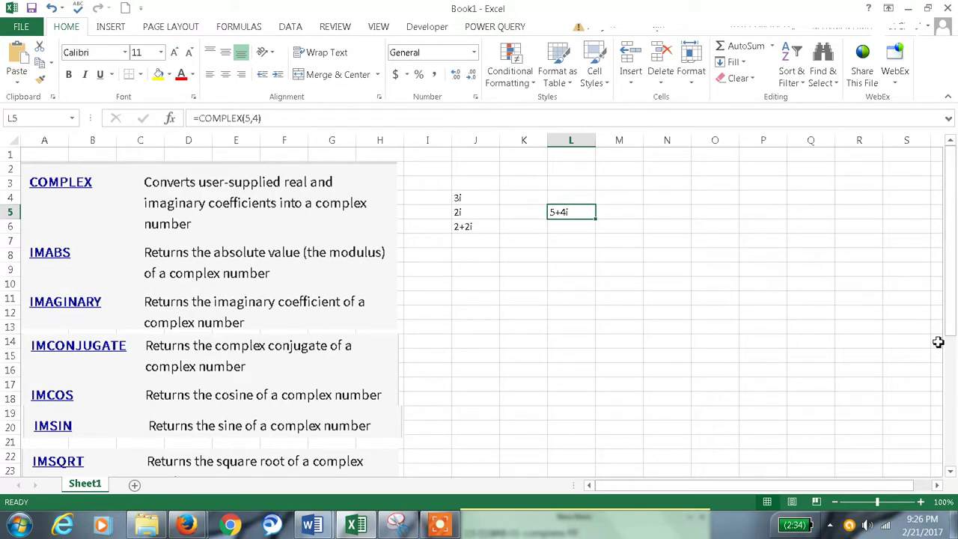
{"action": "left_click", "coordinate": [551, 253]}
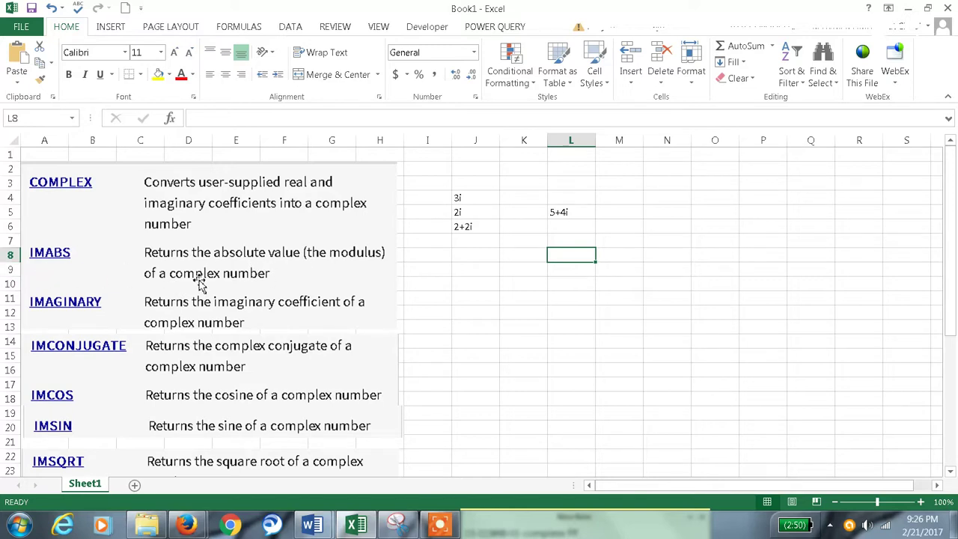
Step: Enter =IMABS(J6) in J9 to get the modulus 2.828427 of 2+2i
{"action": "left_click", "coordinate": [467, 229]}
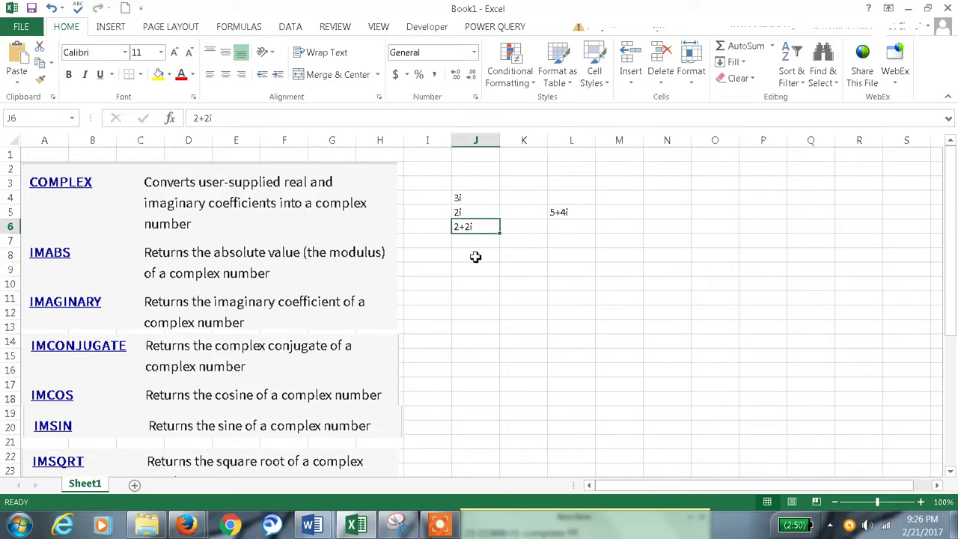
{"action": "left_click_drag", "start_coordinate": [477, 266], "coordinate": [494, 252]}
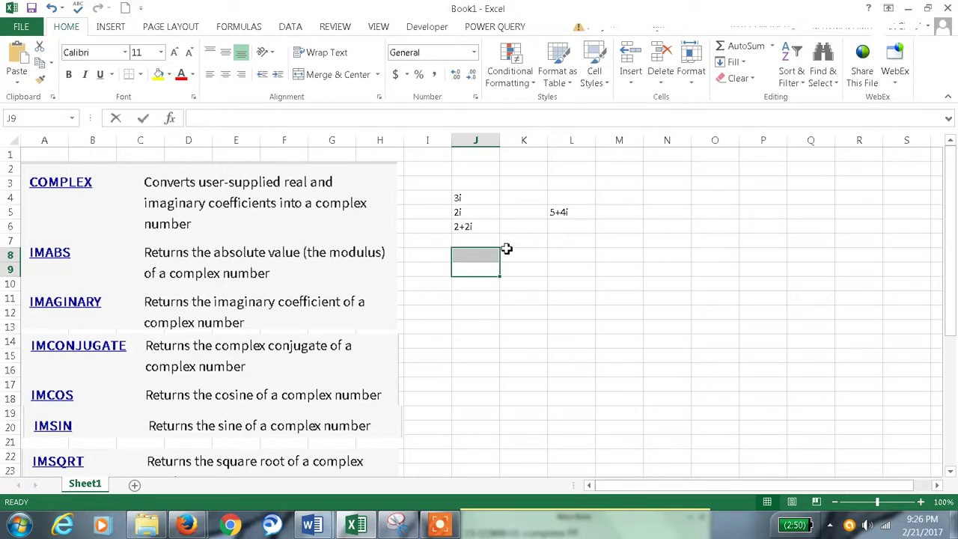
{"action": "type", "text": "=imabs"}
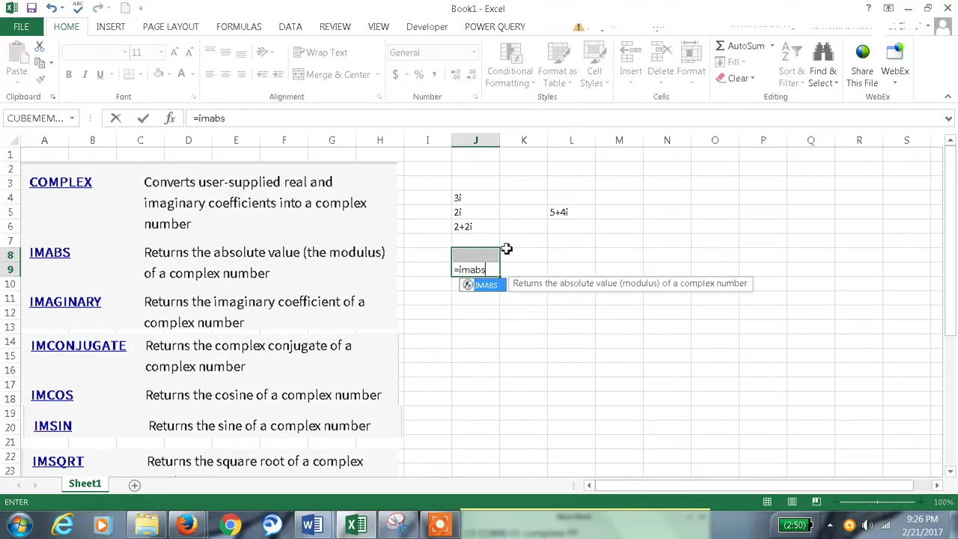
{"action": "type", "text": "("}
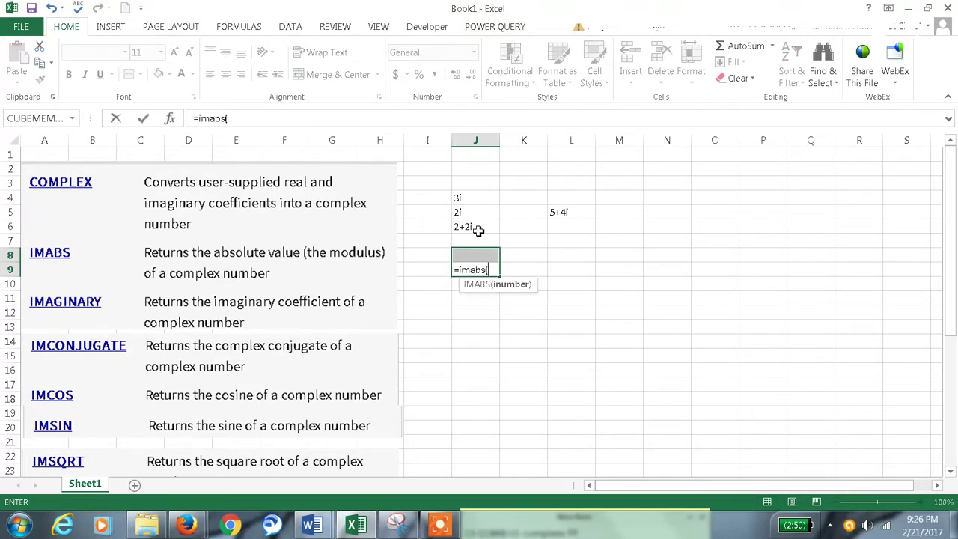
{"action": "left_click", "coordinate": [477, 225]}
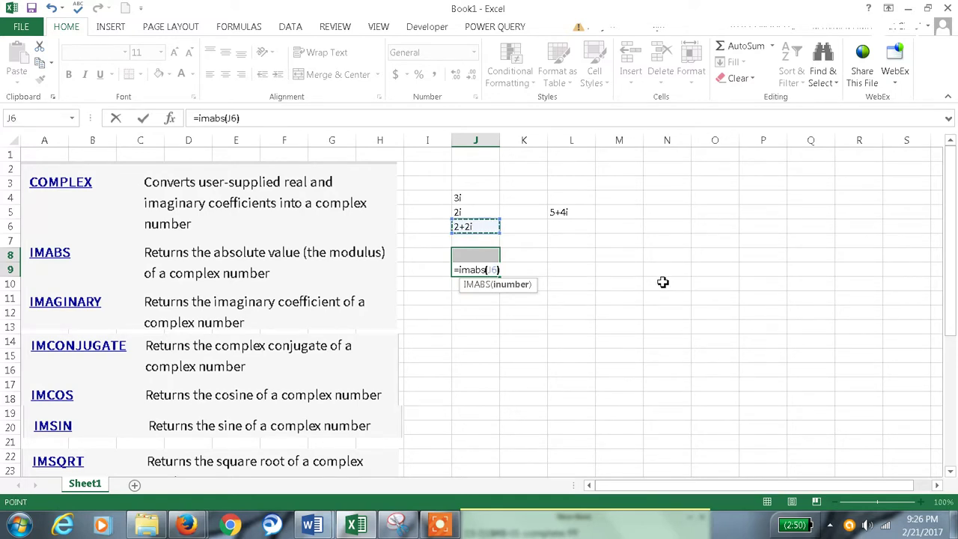
{"action": "key", "text": "ctrl+Return"}
{"action": "key", "text": "Up"}
{"action": "key", "text": "Down"}
{"action": "key", "text": "Down"}
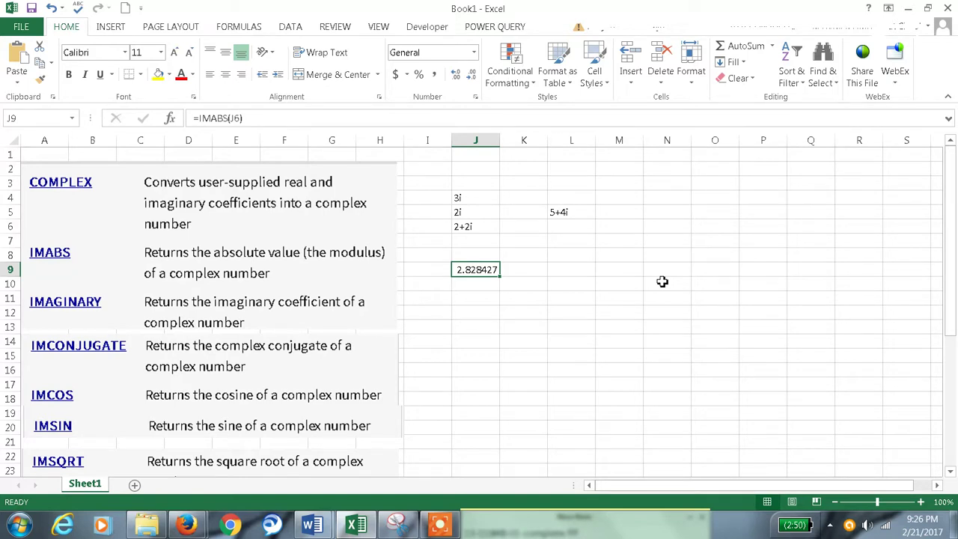
{"action": "key", "text": "Up"}
{"action": "key", "text": "Up"}
{"action": "key", "text": "Up"}
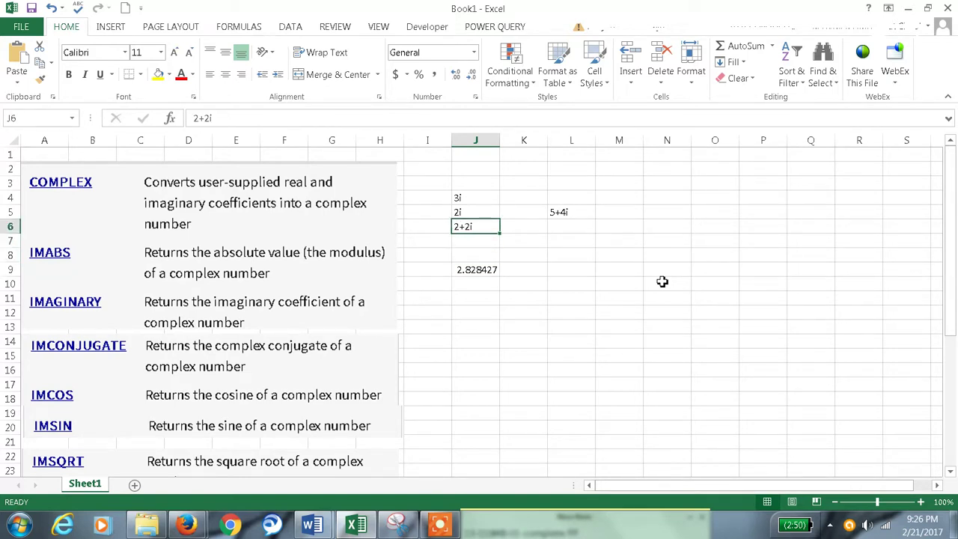
{"action": "key", "text": "Down"}
{"action": "key", "text": "Down"}
{"action": "key", "text": "Down"}
{"action": "key", "text": "Down"}
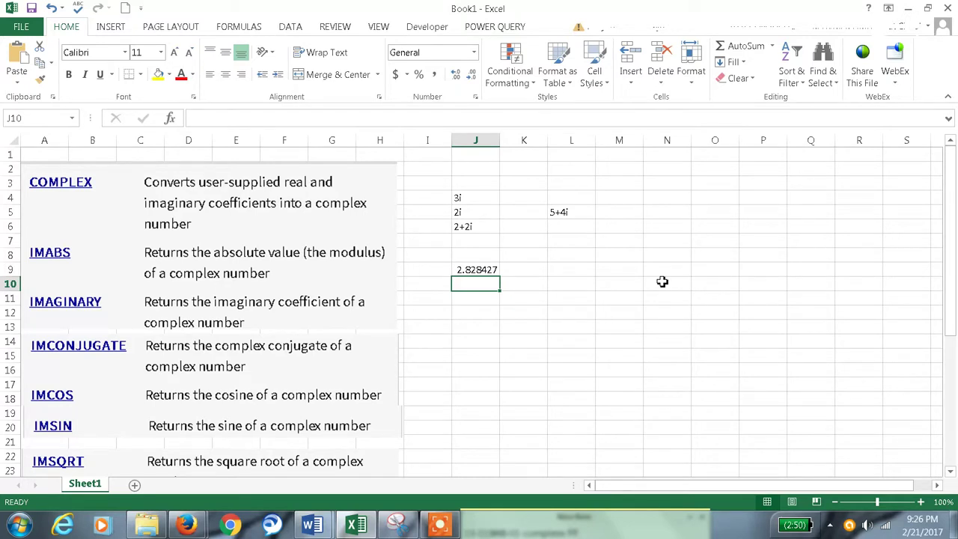
{"action": "key", "text": "Up"}
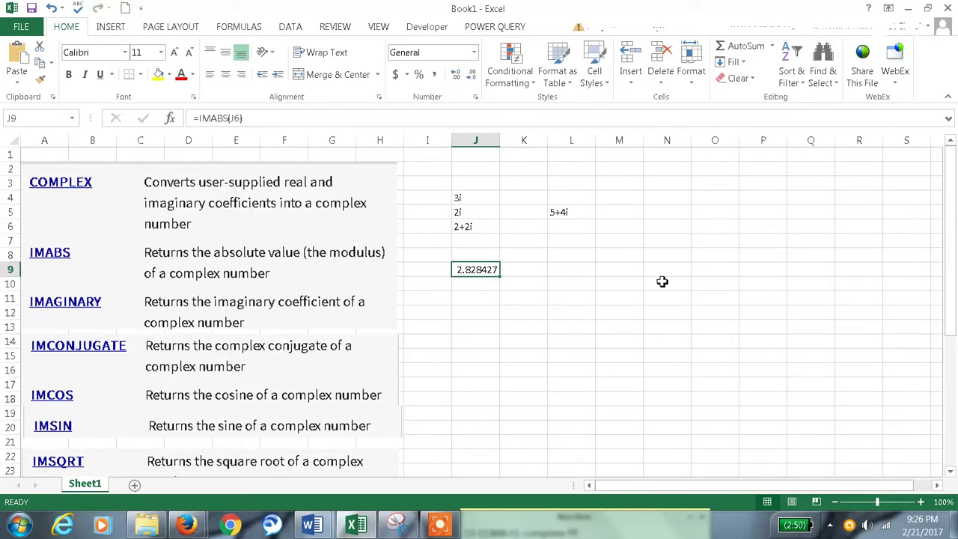
{"action": "key", "text": "Right"}
{"action": "key", "text": "Right"}
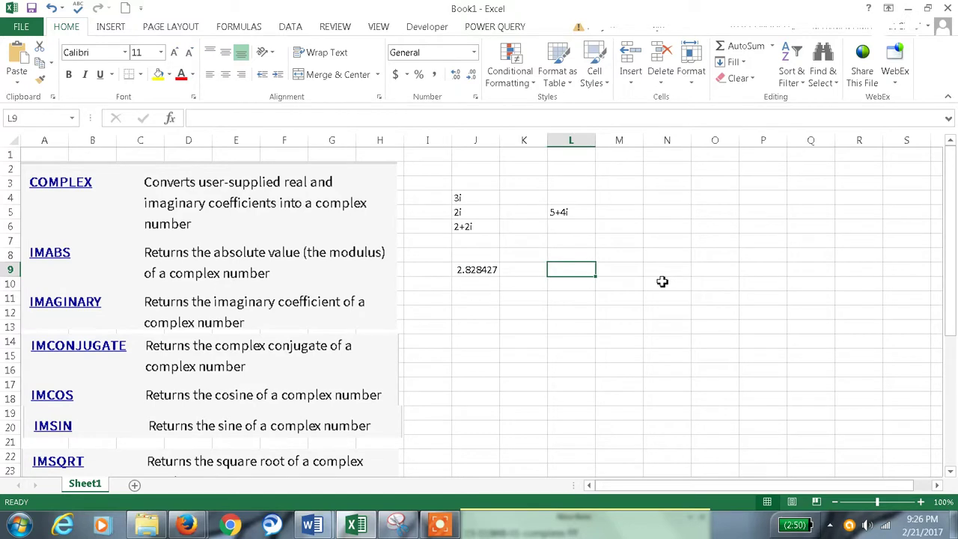
Step: Enter =IMAGINARY(J6) in L9, returning the imaginary coefficient 2
{"action": "type", "text": "im"}
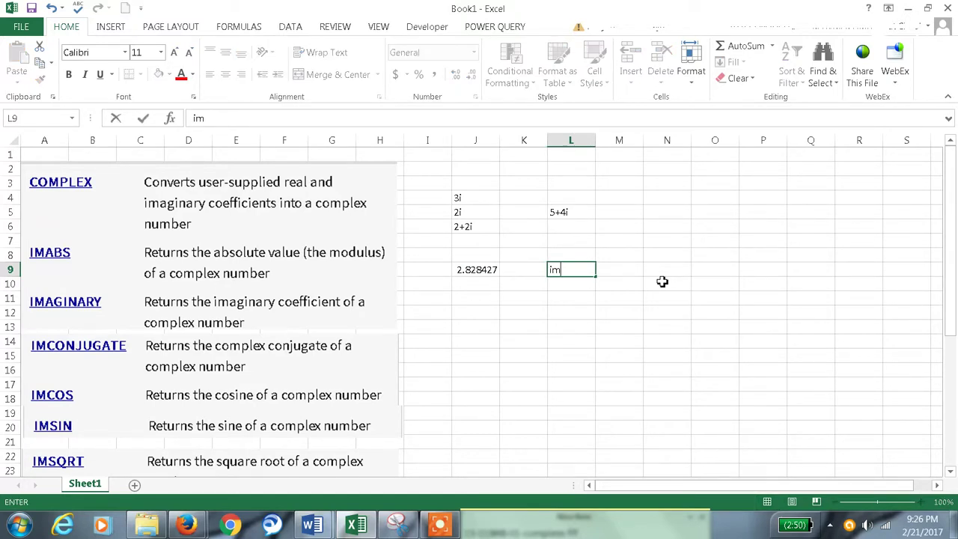
{"action": "type", "text": "=im"}
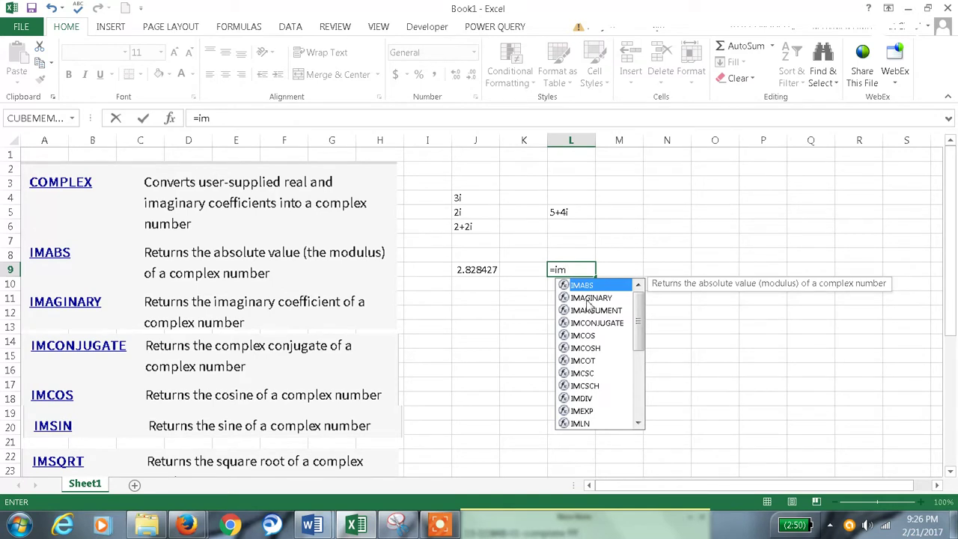
{"action": "double_click", "coordinate": [587, 299]}
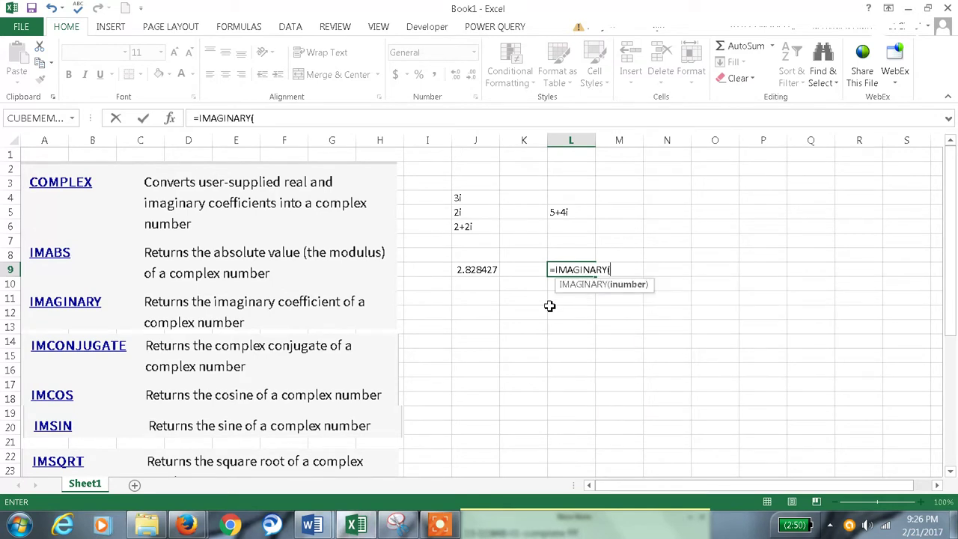
{"action": "left_click", "coordinate": [479, 225]}
{"action": "type", "text": ")"}
{"action": "key", "text": "Return"}
{"action": "key", "text": "Up"}
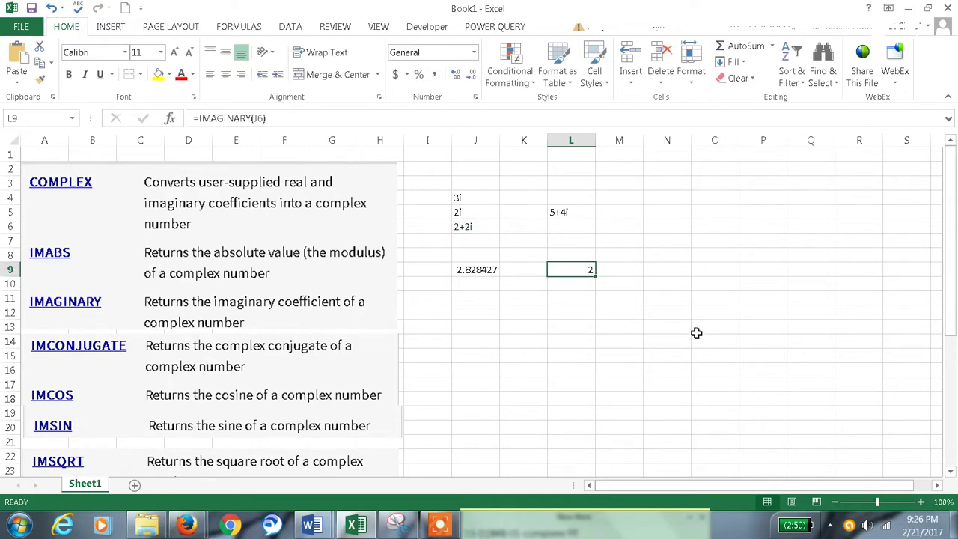
{"action": "scroll", "coordinate": [599, 334], "scroll_direction": "down", "scroll_amount": 1}
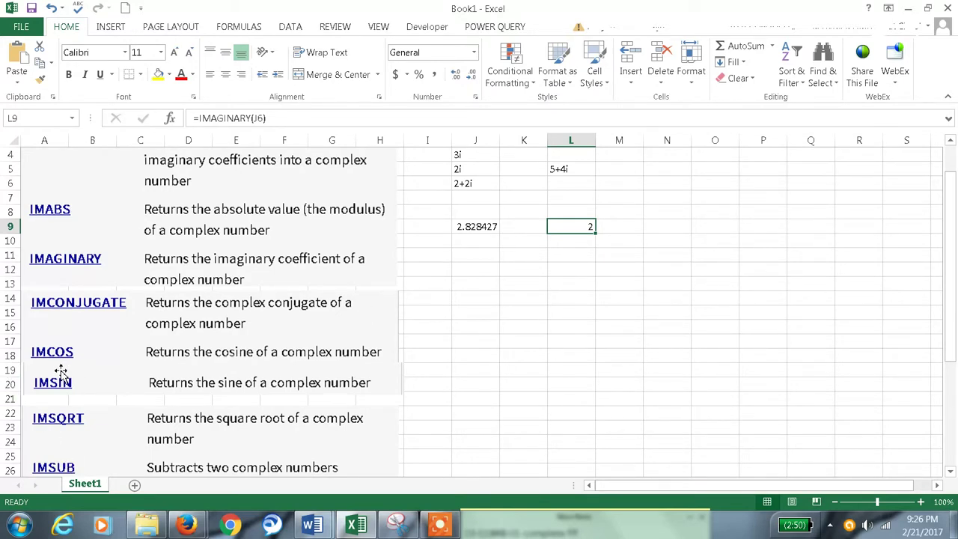
Step: Select J14 and cancel a mistaken =cosine( formula referencing J4
{"action": "scroll", "coordinate": [73, 389], "scroll_direction": "down", "scroll_amount": 2}
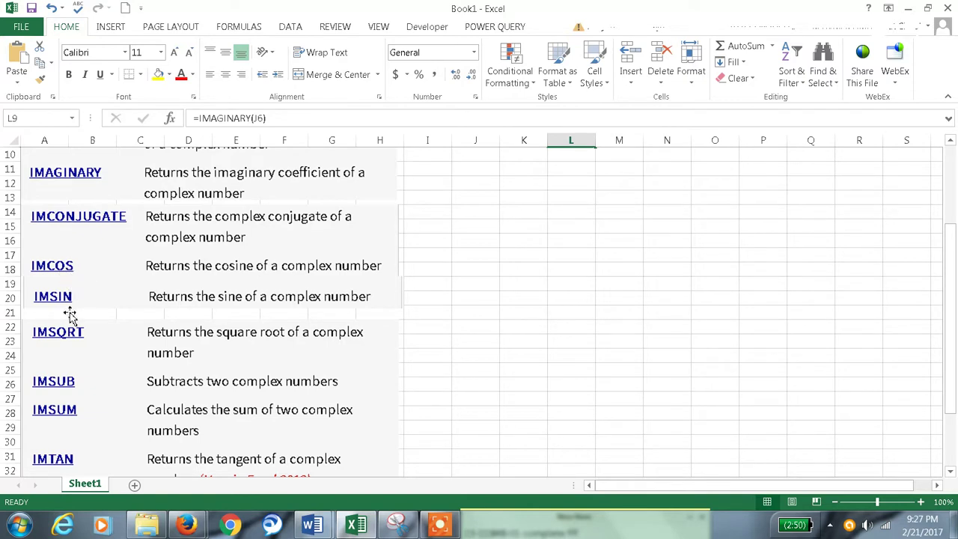
{"action": "scroll", "coordinate": [87, 389], "scroll_direction": "down", "scroll_amount": 3}
{"action": "scroll", "coordinate": [109, 352], "scroll_direction": "up", "scroll_amount": 3}
{"action": "left_click", "coordinate": [483, 214]}
{"action": "scroll", "coordinate": [546, 334], "scroll_direction": "up", "scroll_amount": 2}
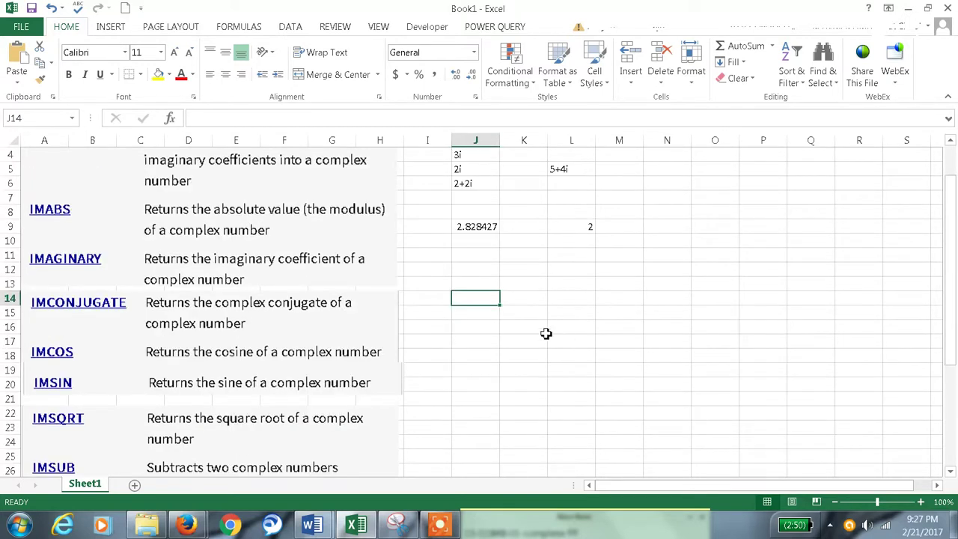
{"action": "left_click", "coordinate": [479, 184]}
{"action": "left_click", "coordinate": [480, 170]}
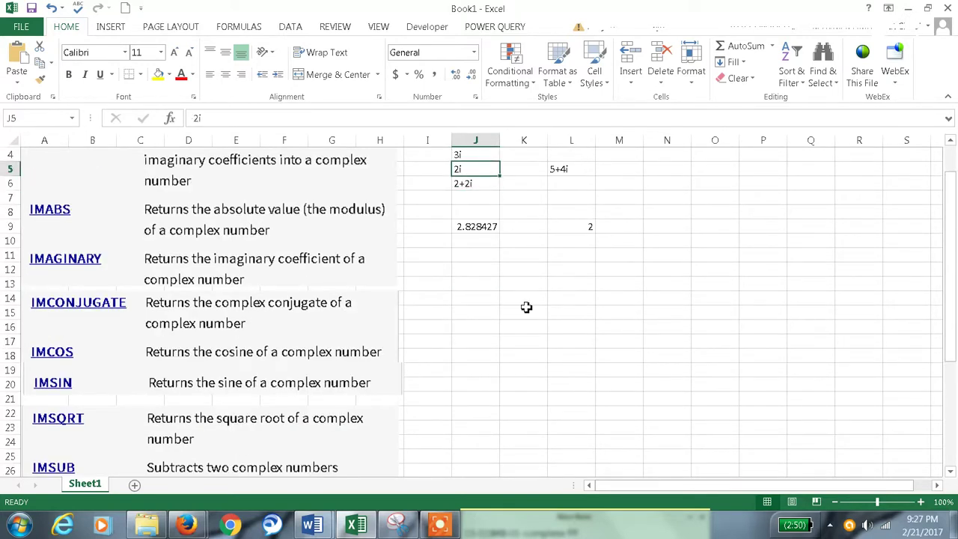
{"action": "left_click", "coordinate": [460, 302]}
{"action": "type", "text": "=cosine"}
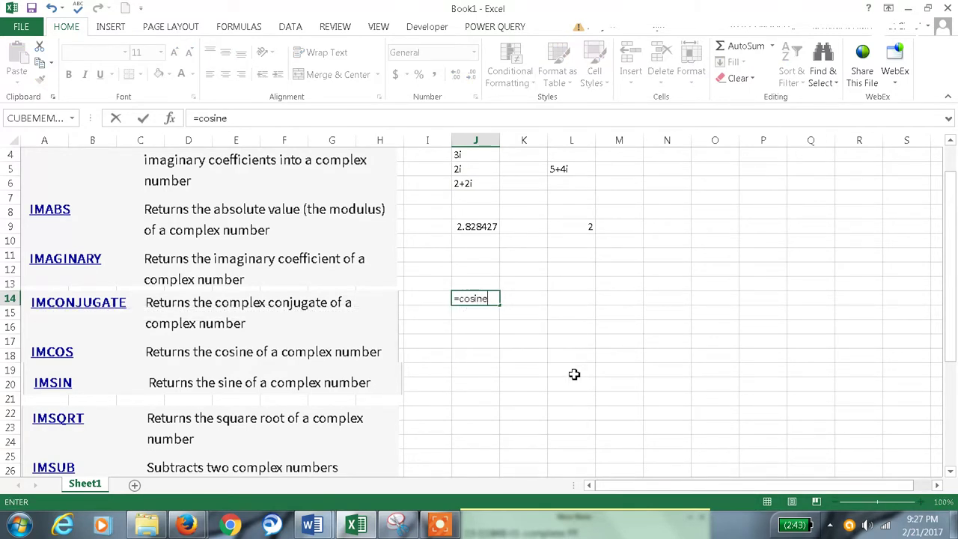
{"action": "type", "text": "("}
{"action": "left_click", "coordinate": [464, 155]}
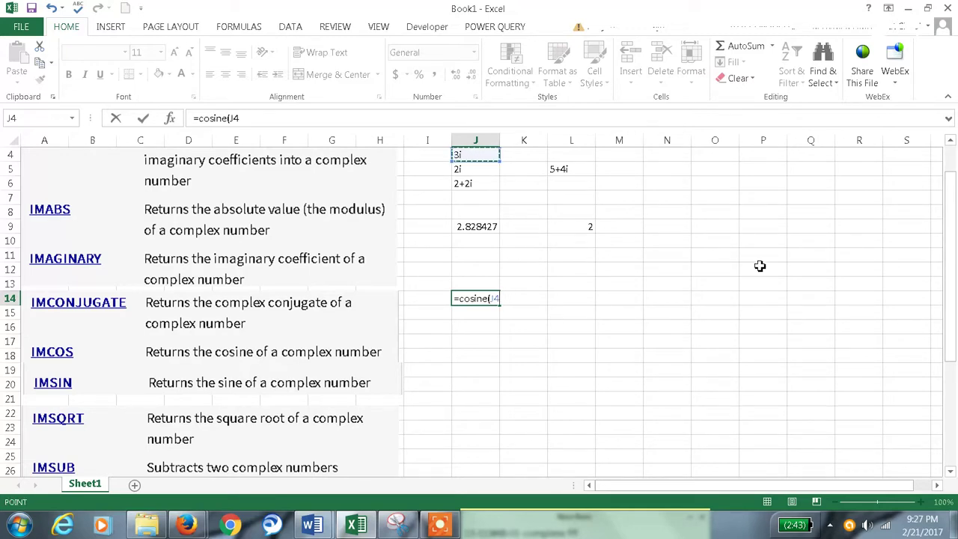
{"action": "key", "text": "Escape"}
Step: Enter =IMCOS(J4) in J14, returning 10.0676619957778
{"action": "type", "text": "imc"}
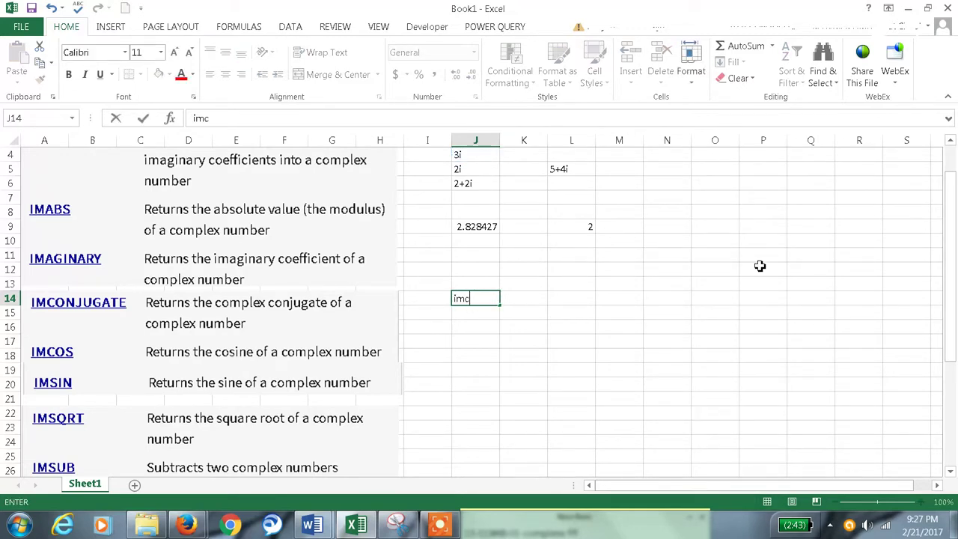
{"action": "key", "text": "BackSpace"}
{"action": "key", "text": "BackSpace"}
{"action": "type", "text": "=i"}
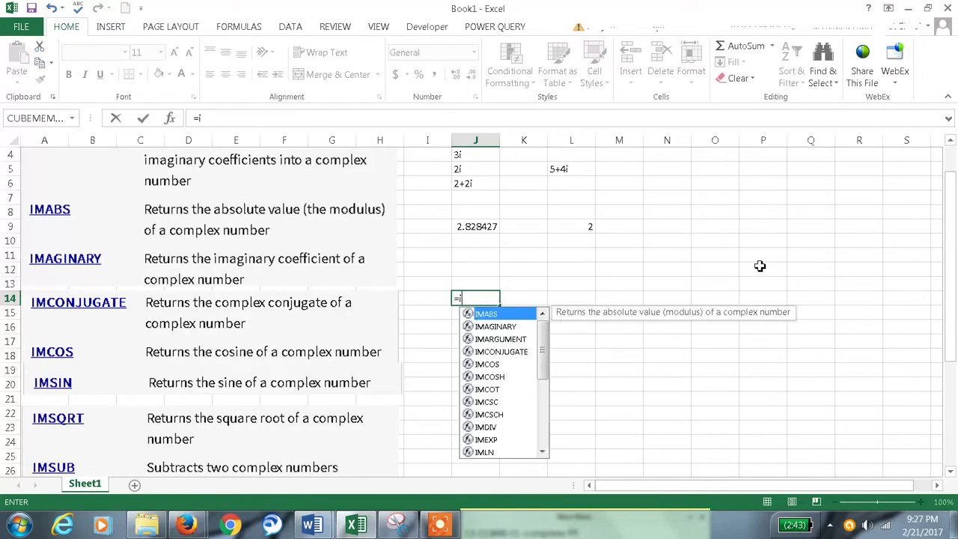
{"action": "type", "text": "mcos("}
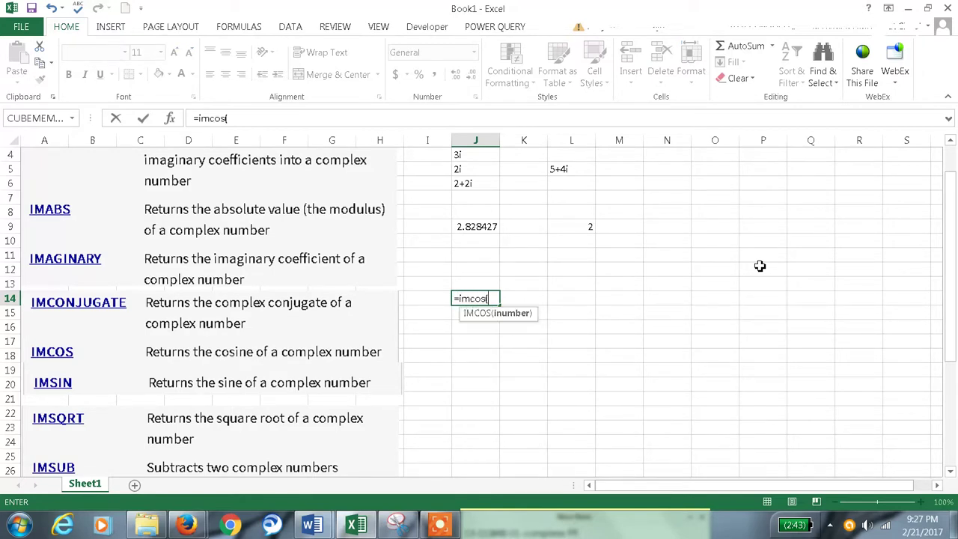
{"action": "left_click", "coordinate": [468, 156]}
{"action": "type", "text": ")"}
{"action": "key", "text": "Return"}
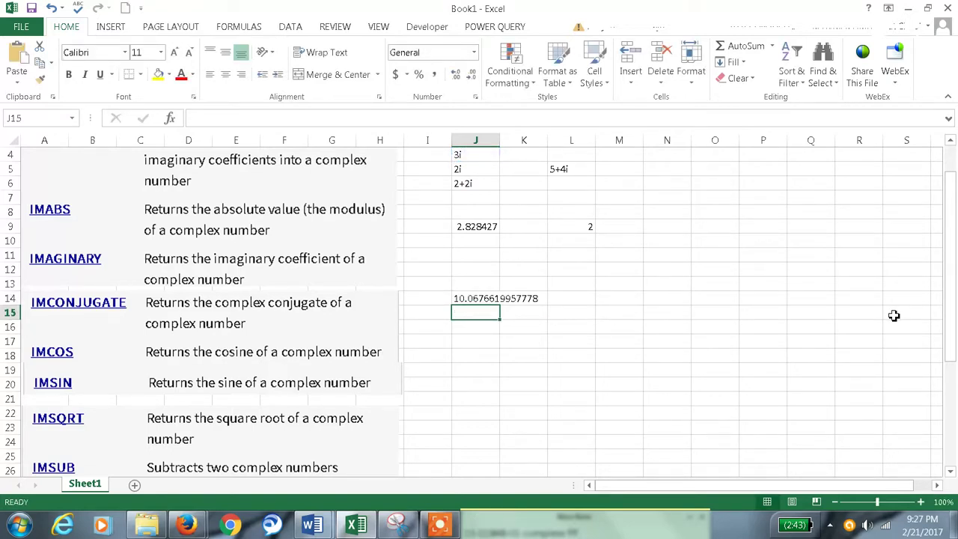
{"action": "key", "text": "Up"}
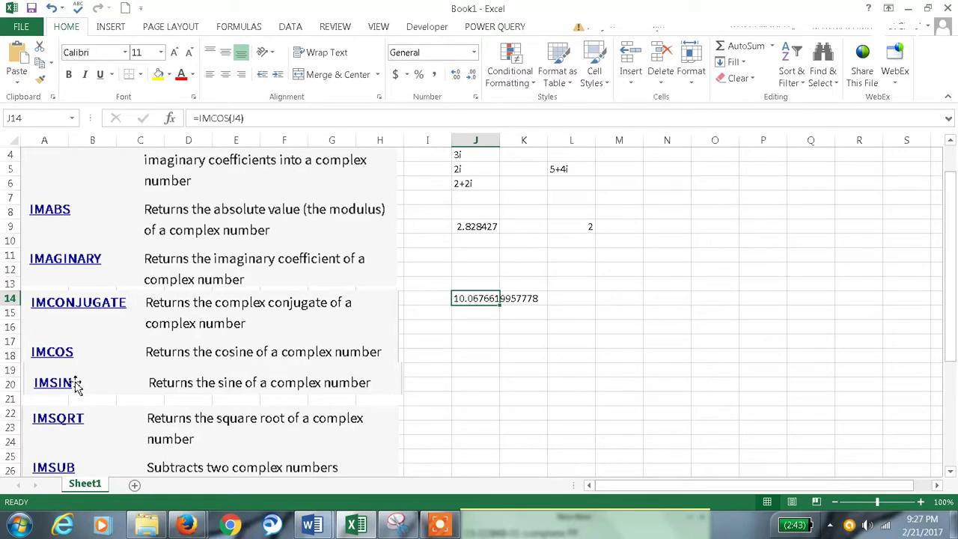
{"action": "scroll", "coordinate": [103, 396], "scroll_direction": "down", "scroll_amount": 2}
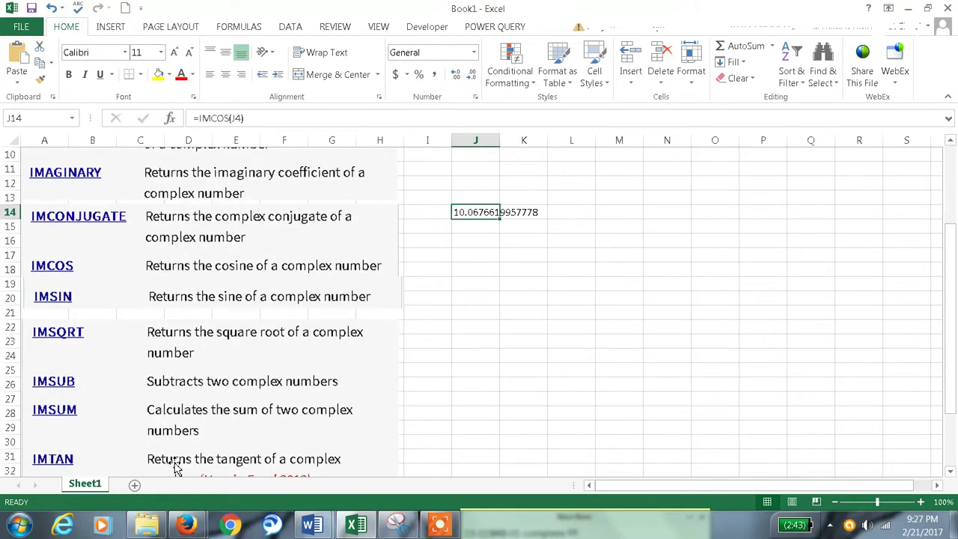
{"action": "scroll", "coordinate": [200, 381], "scroll_direction": "down", "scroll_amount": 2}
{"action": "scroll", "coordinate": [285, 400], "scroll_direction": "up", "scroll_amount": 1}
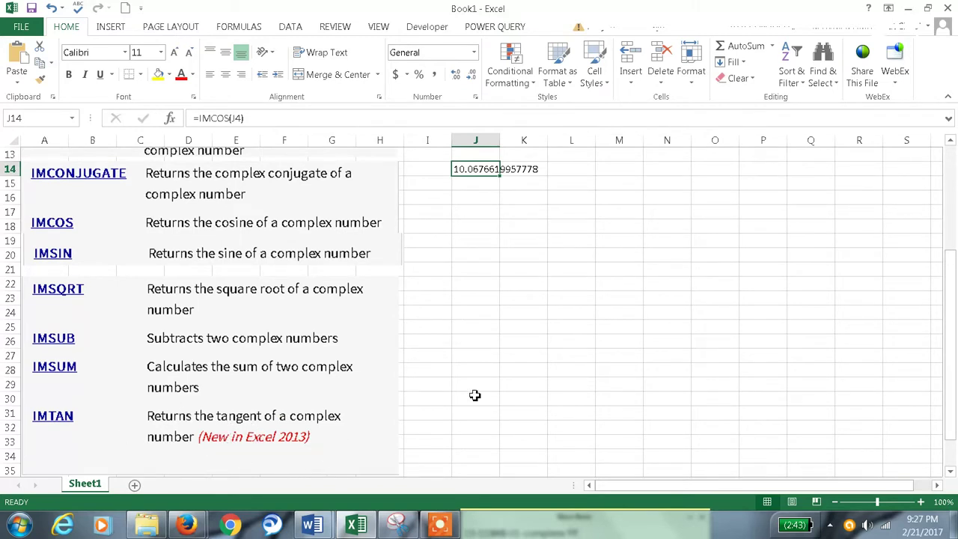
{"action": "left_click", "coordinate": [508, 221]}
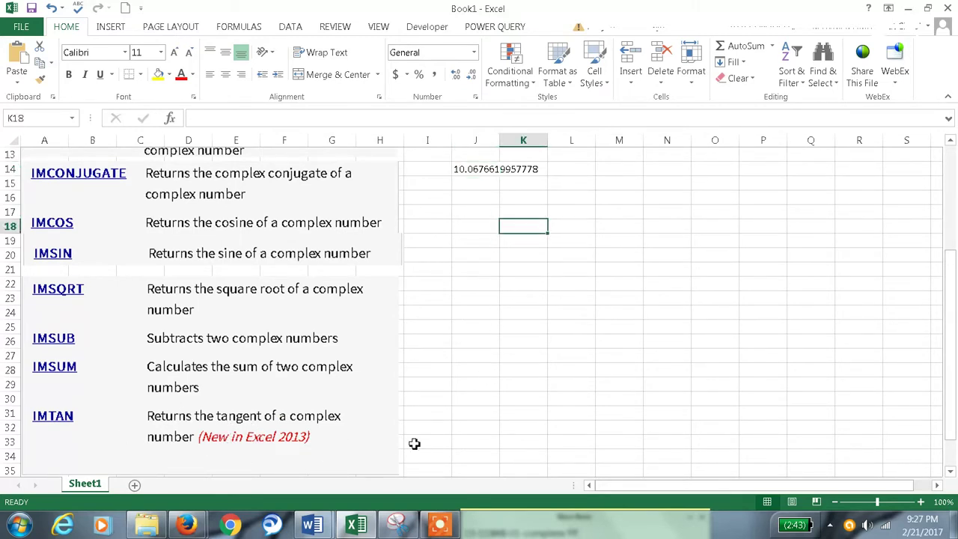
{"action": "scroll", "coordinate": [412, 443], "scroll_direction": "up", "scroll_amount": 2}
{"action": "scroll", "coordinate": [90, 458], "scroll_direction": "down", "scroll_amount": 2}
{"action": "left_click", "coordinate": [524, 285]}
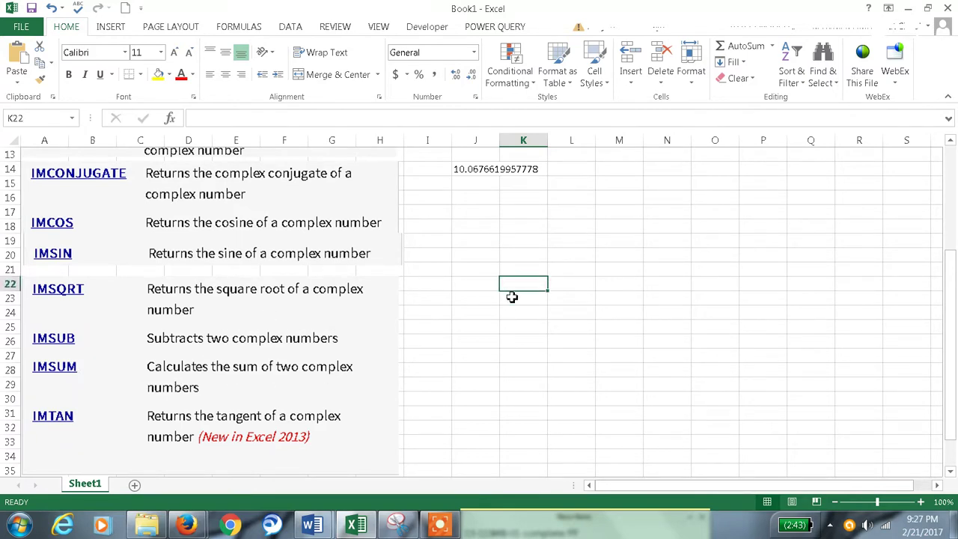
{"action": "scroll", "coordinate": [471, 321], "scroll_direction": "up", "scroll_amount": 3}
{"action": "left_click", "coordinate": [475, 155]}
{"action": "left_click", "coordinate": [474, 184]}
{"action": "scroll", "coordinate": [462, 322], "scroll_direction": "down", "scroll_amount": 2}
{"action": "left_click", "coordinate": [464, 329]}
{"action": "left_click", "coordinate": [474, 357]}
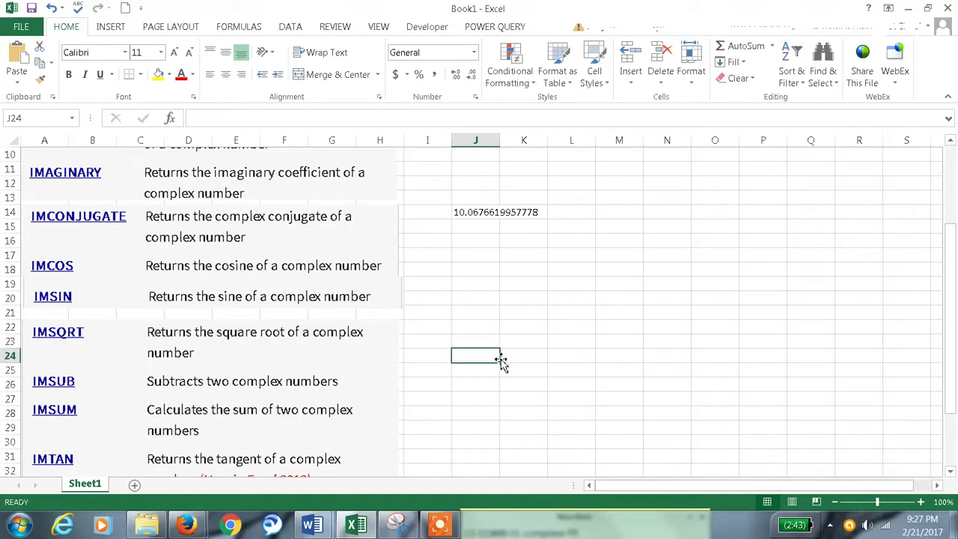
Step: Enter =IMSUB(J4,J5) in J24, giving i as 3i minus 2i
{"action": "type", "text": "=im"}
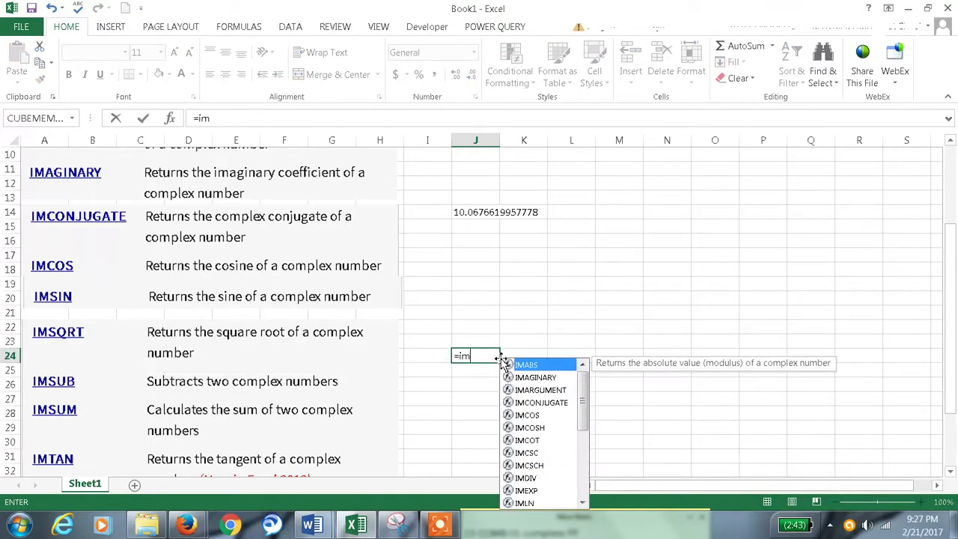
{"action": "type", "text": "sub("}
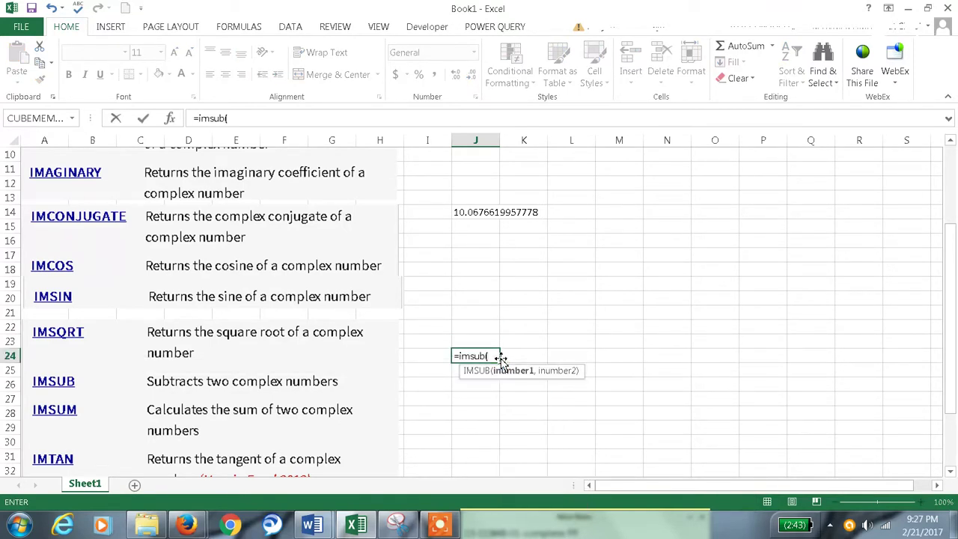
{"action": "scroll", "coordinate": [498, 332], "scroll_direction": "up", "scroll_amount": 2}
{"action": "left_click", "coordinate": [479, 156]}
{"action": "type", "text": ","}
{"action": "left_click", "coordinate": [461, 169]}
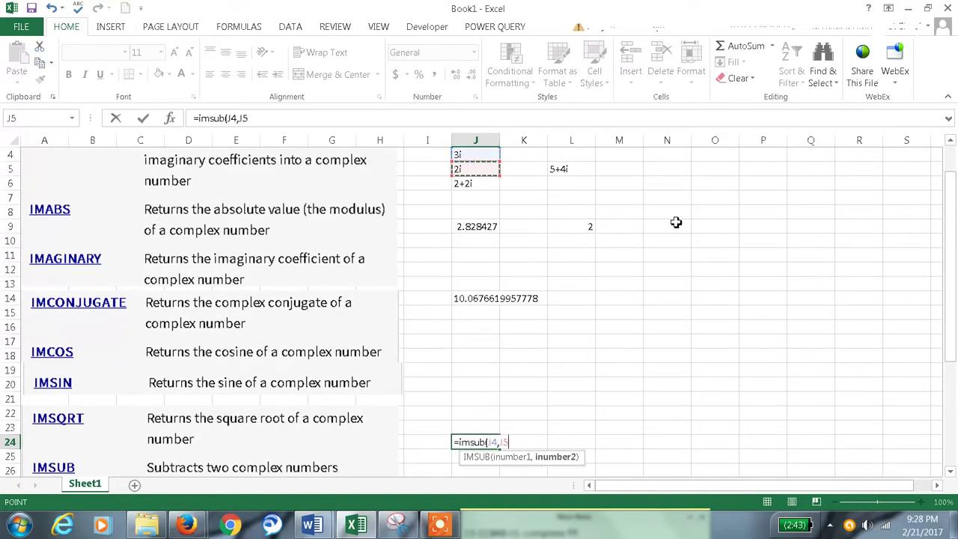
{"action": "type", "text": ")"}
{"action": "key", "text": "ctrl+Return"}
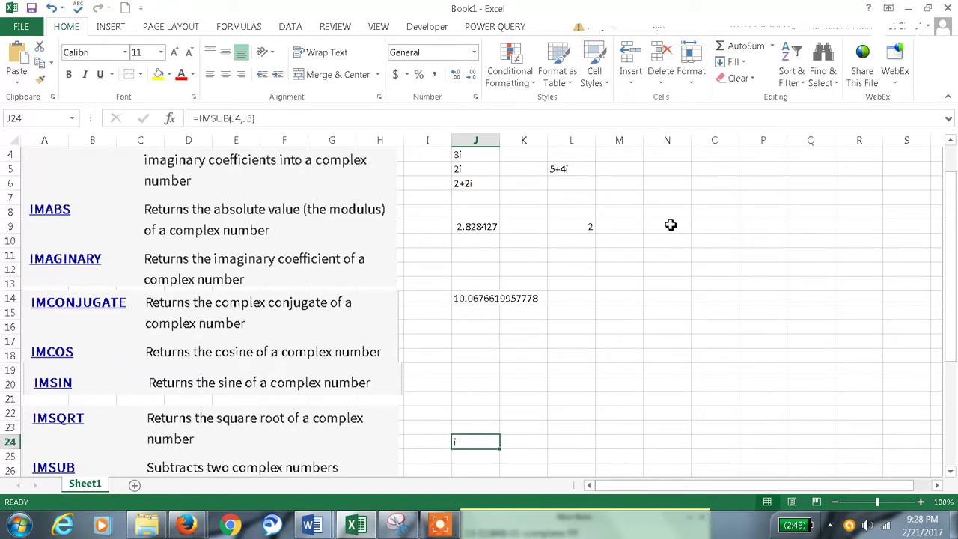
{"action": "key", "text": "Down"}
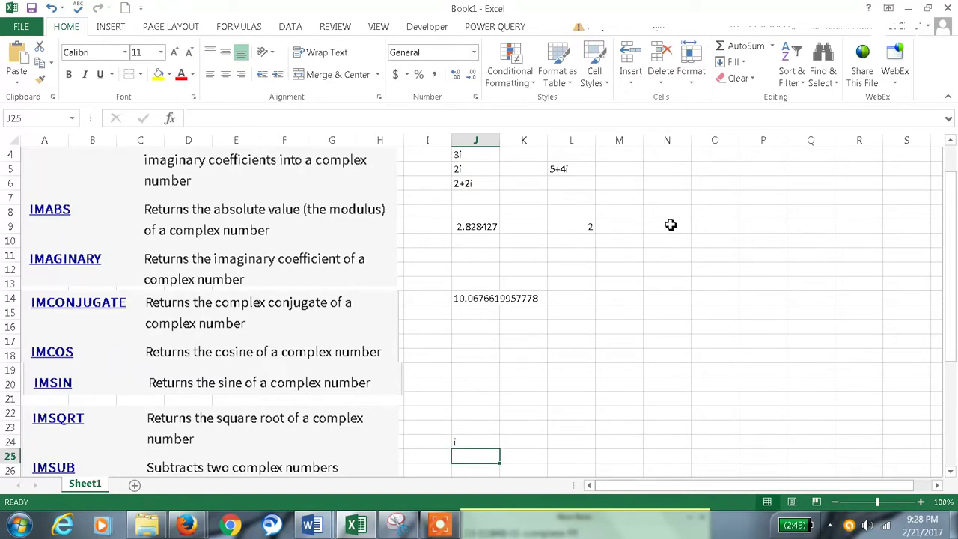
Step: Enter =IMSUM(J4,J5) in J25, returning 5i
{"action": "type", "text": "ims"}
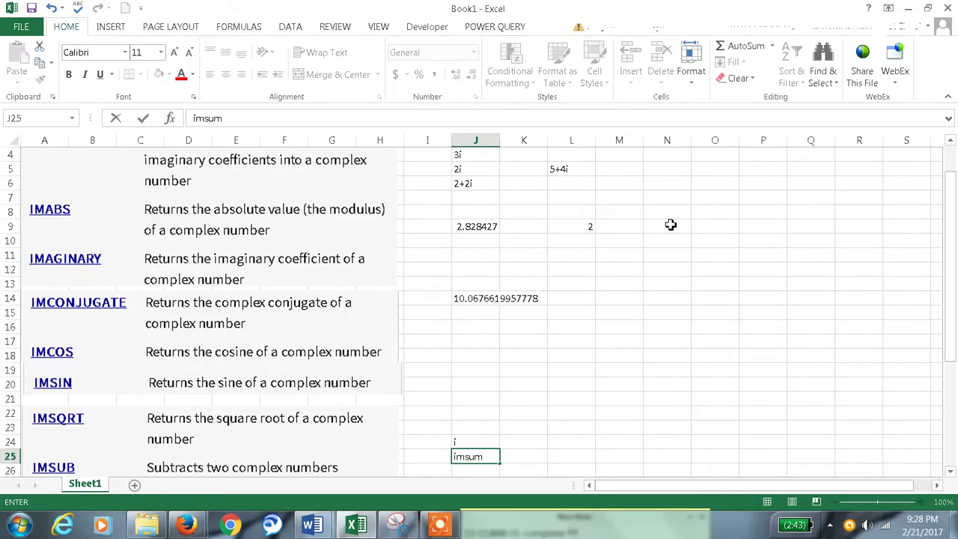
{"action": "type", "text": "um"}
{"action": "key", "text": "Escape"}
{"action": "type", "text": "="}
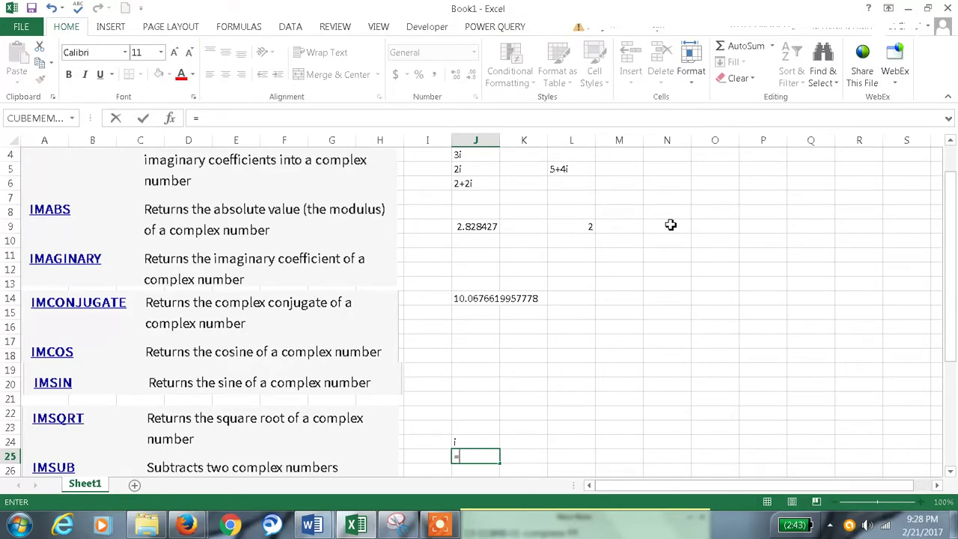
{"action": "type", "text": "imsum"}
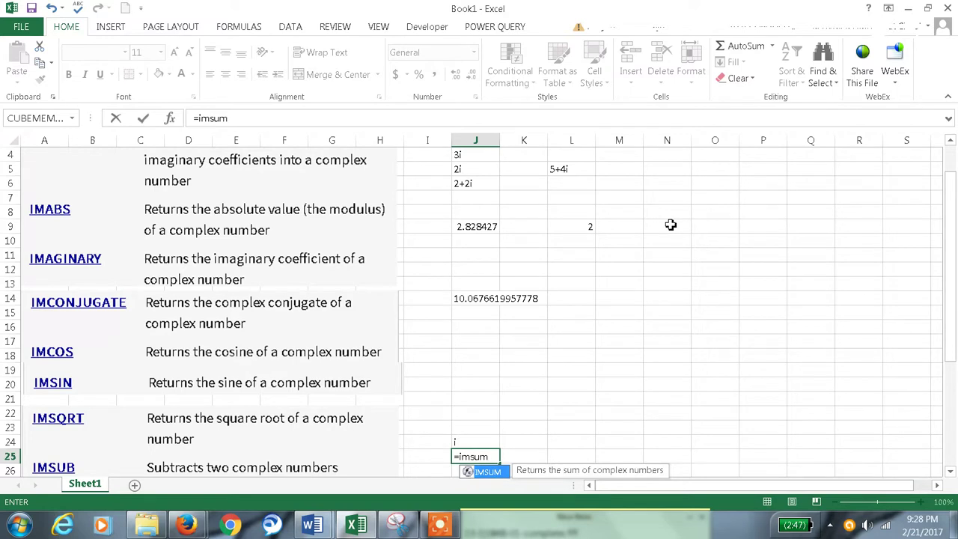
{"action": "type", "text": "("}
{"action": "left_click", "coordinate": [462, 156]}
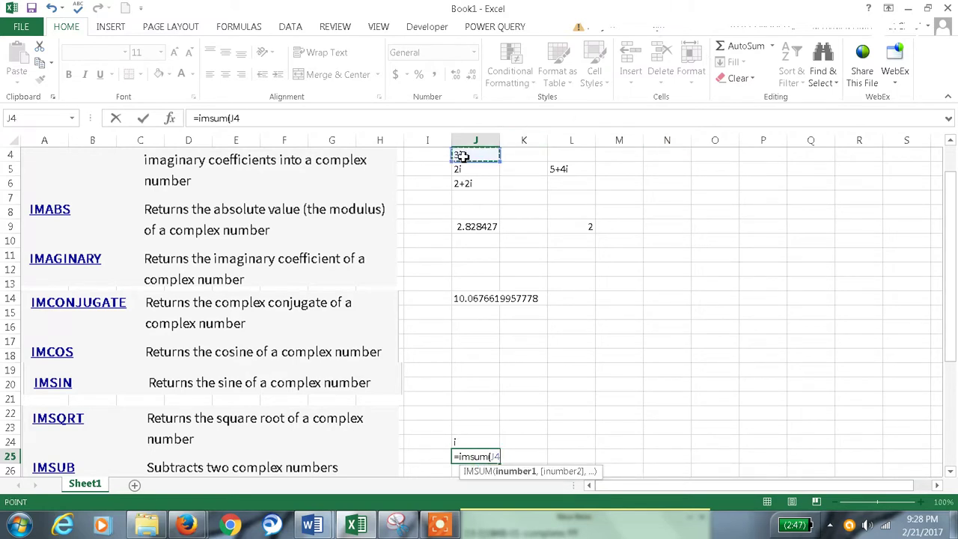
{"action": "type", "text": ","}
{"action": "left_click", "coordinate": [475, 169]}
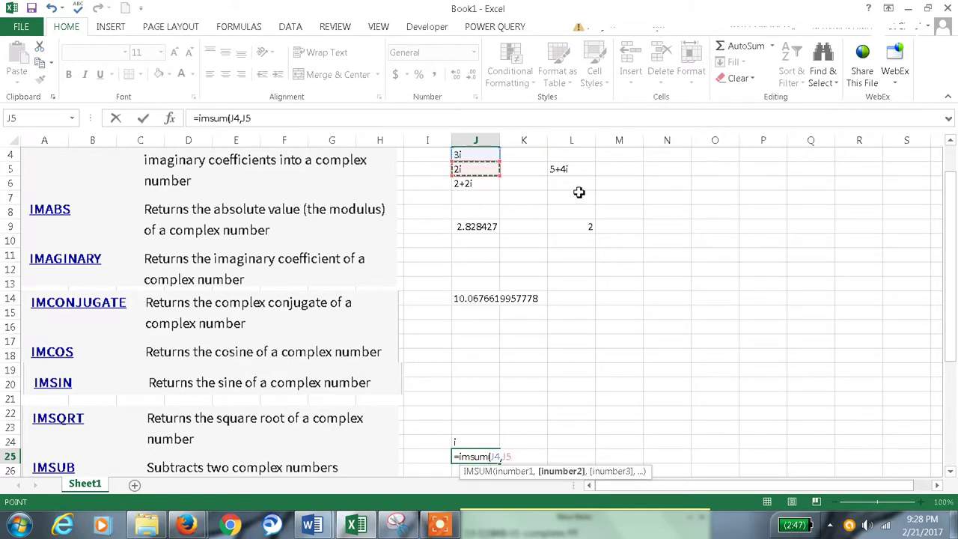
{"action": "key", "text": "Return"}
{"action": "key", "text": "Up"}
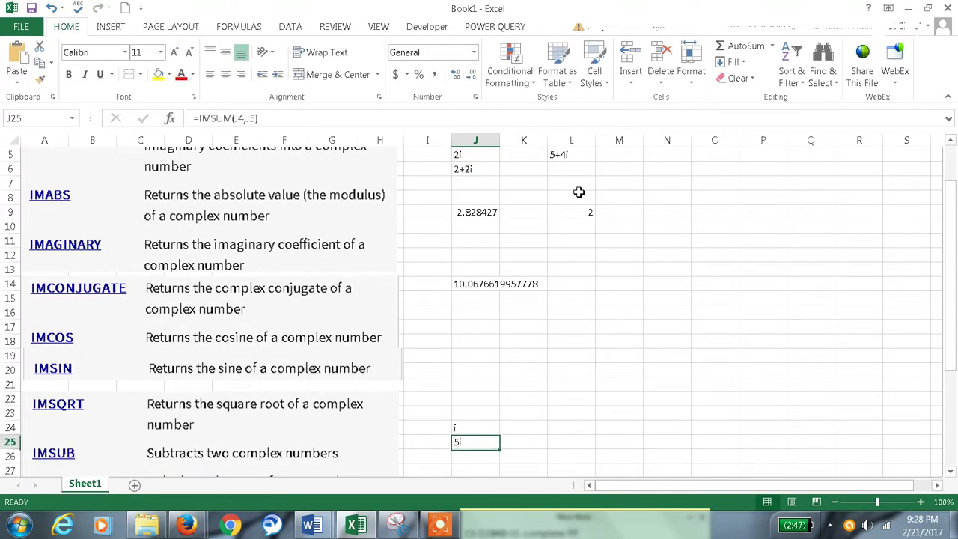
{"action": "key", "text": "Down"}
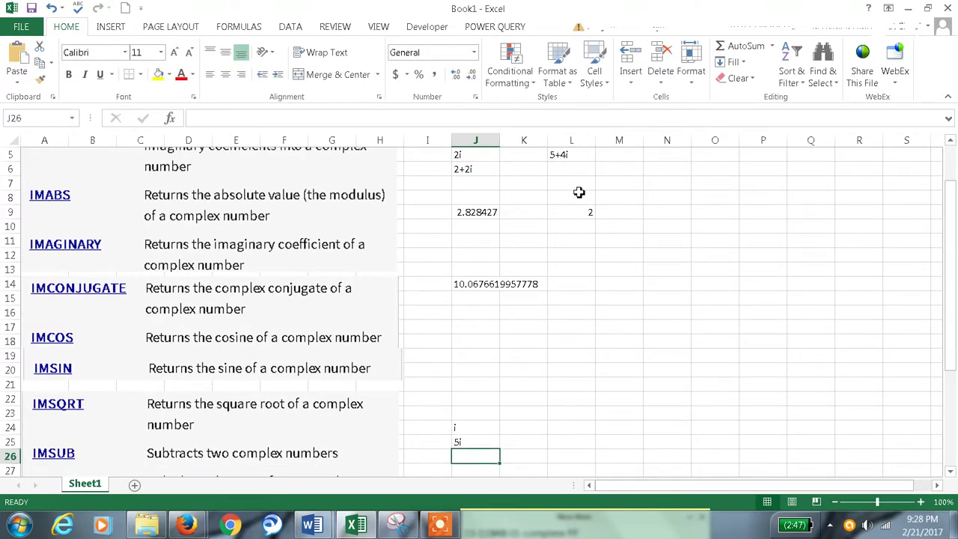
Step: Enter =IMSQRT(J4) in J26, giving 1.22474487139159+1.22474487139159i
{"action": "type", "text": "="}
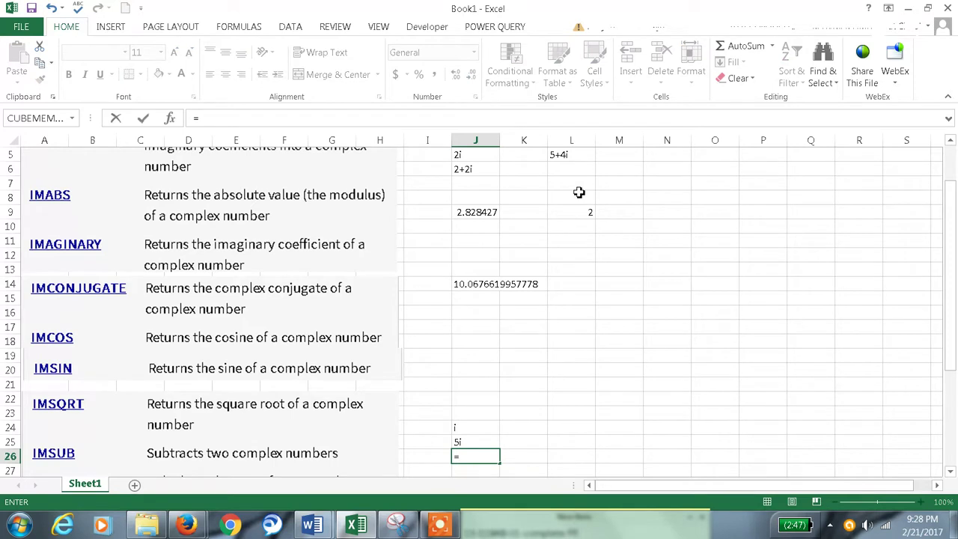
{"action": "type", "text": "imso"}
{"action": "key", "text": "BackSpace"}
{"action": "key", "text": "BackSpace"}
{"action": "key", "text": "BackSpace"}
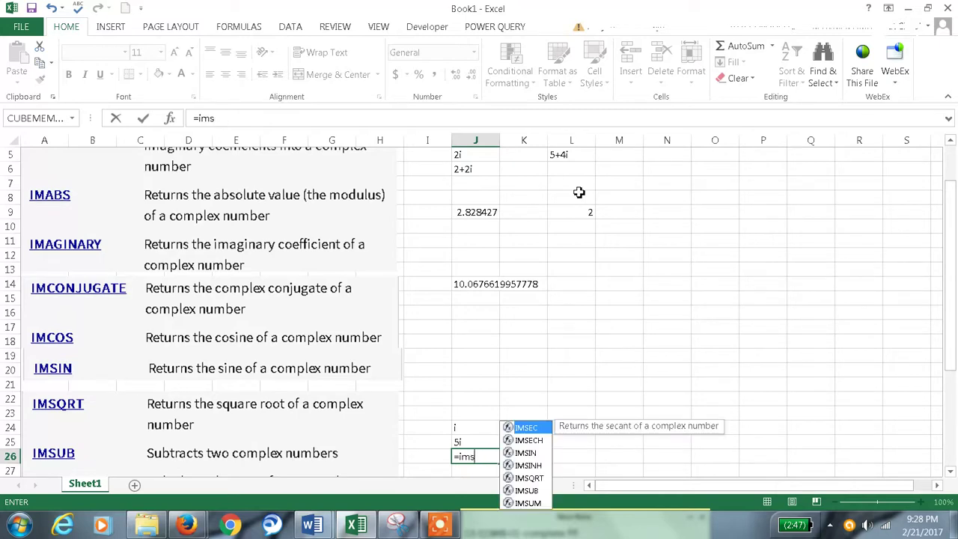
{"action": "type", "text": "qrt"}
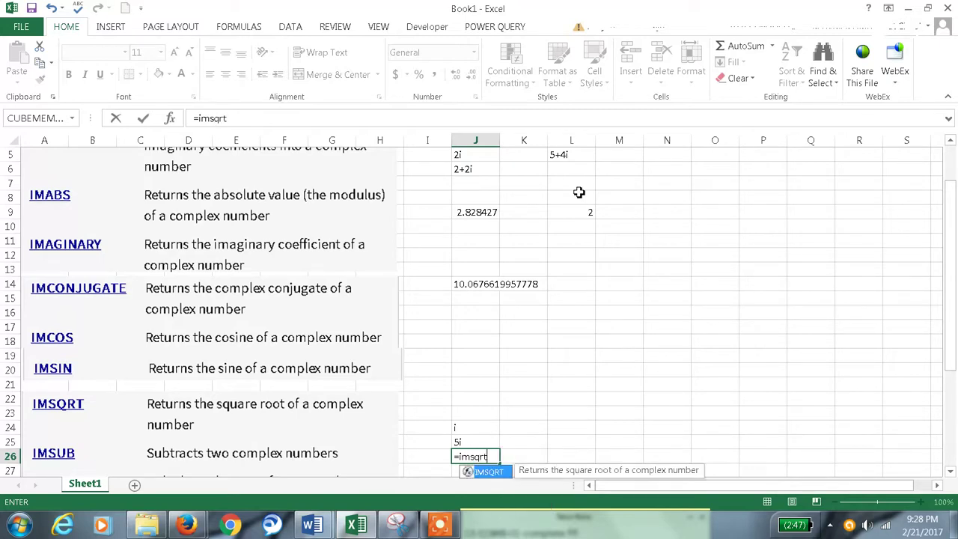
{"action": "type", "text": "("}
{"action": "scroll", "coordinate": [578, 192], "scroll_direction": "up", "scroll_amount": 1}
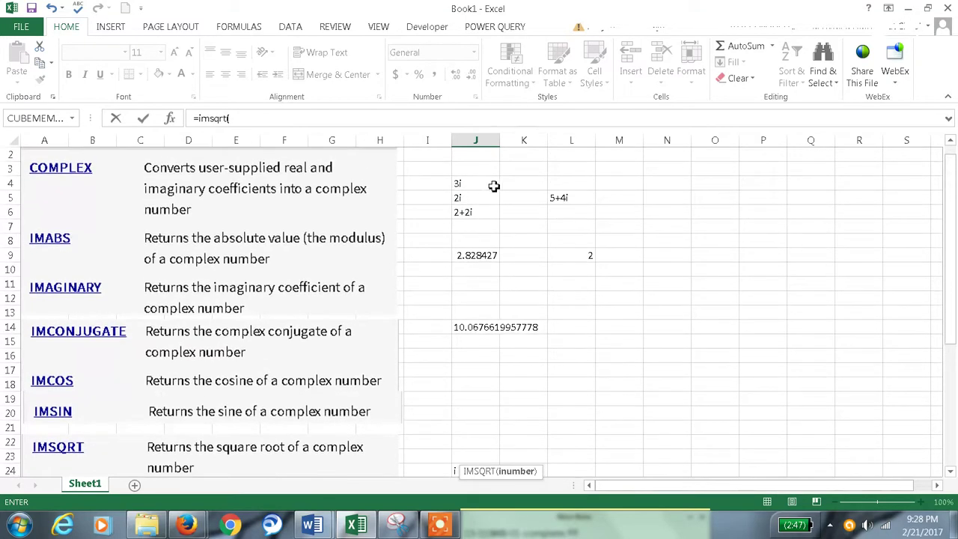
{"action": "left_click", "coordinate": [491, 184]}
{"action": "key", "text": "Return"}
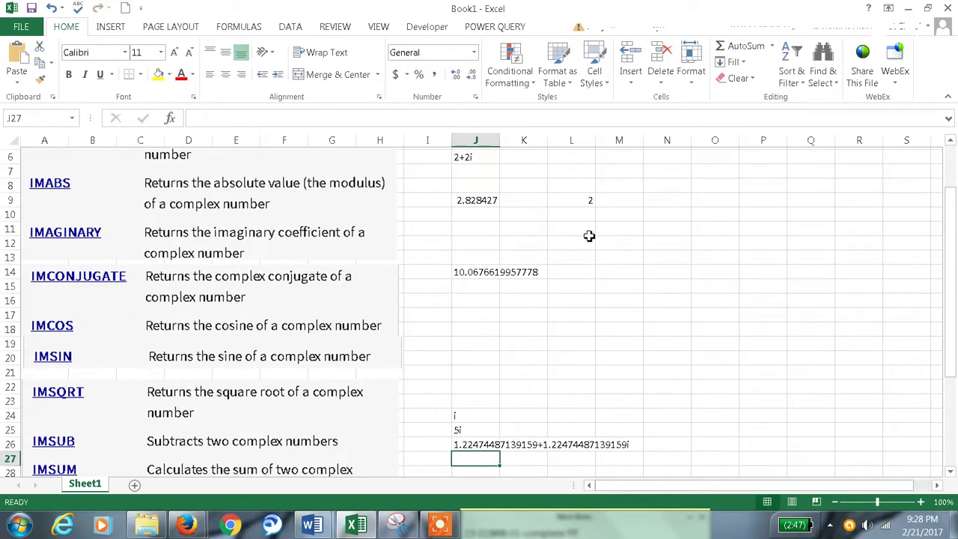
{"action": "key", "text": "Up"}
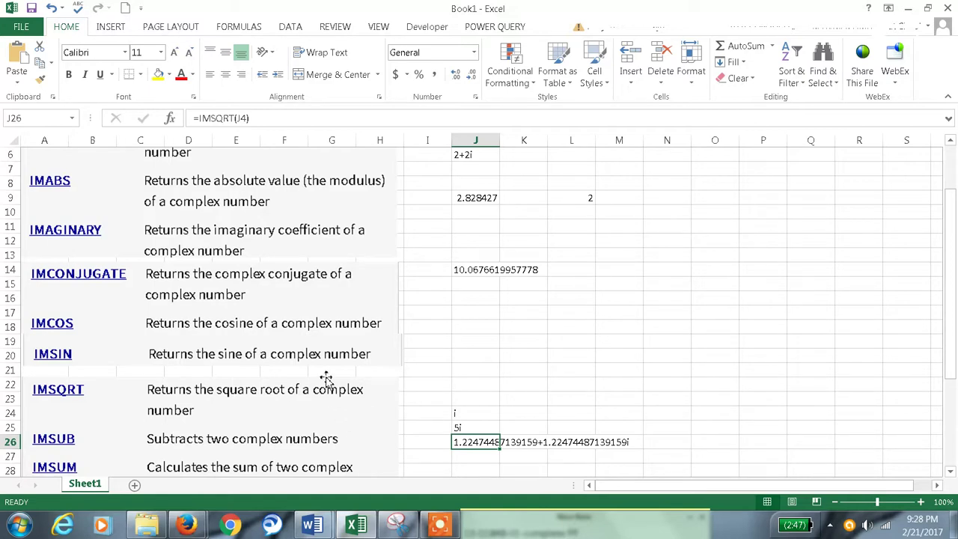
{"action": "scroll", "coordinate": [444, 447], "scroll_direction": "down", "scroll_amount": 3}
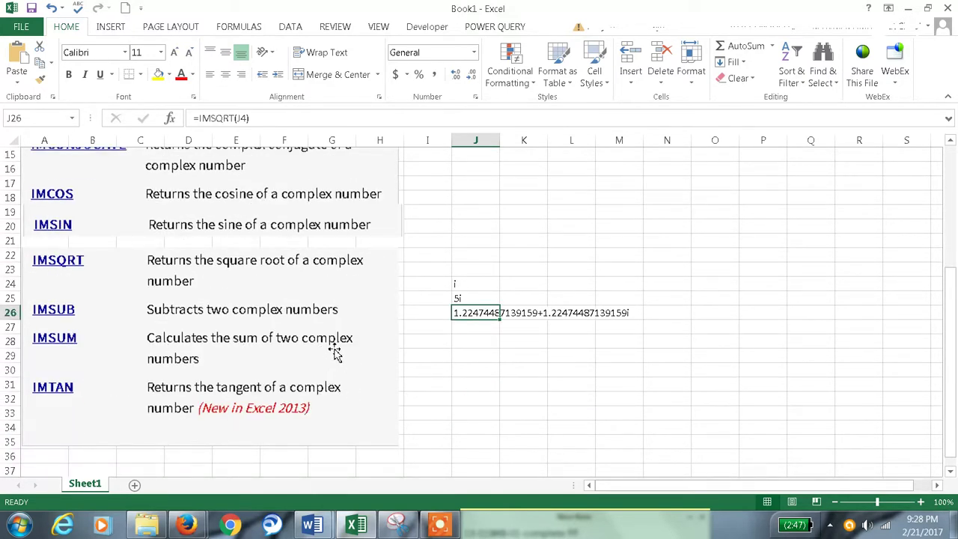
{"action": "scroll", "coordinate": [384, 378], "scroll_direction": "up", "scroll_amount": 5}
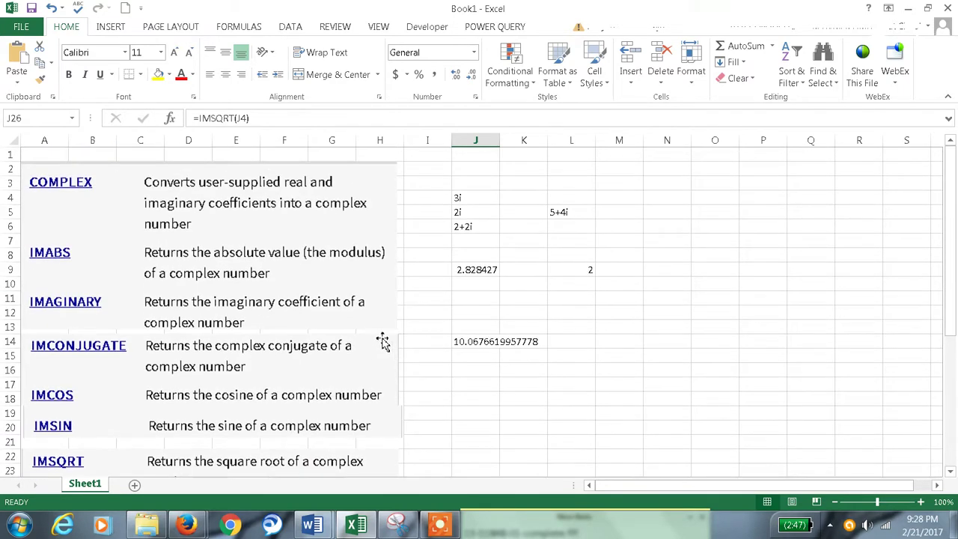
{"action": "left_click", "coordinate": [514, 310]}
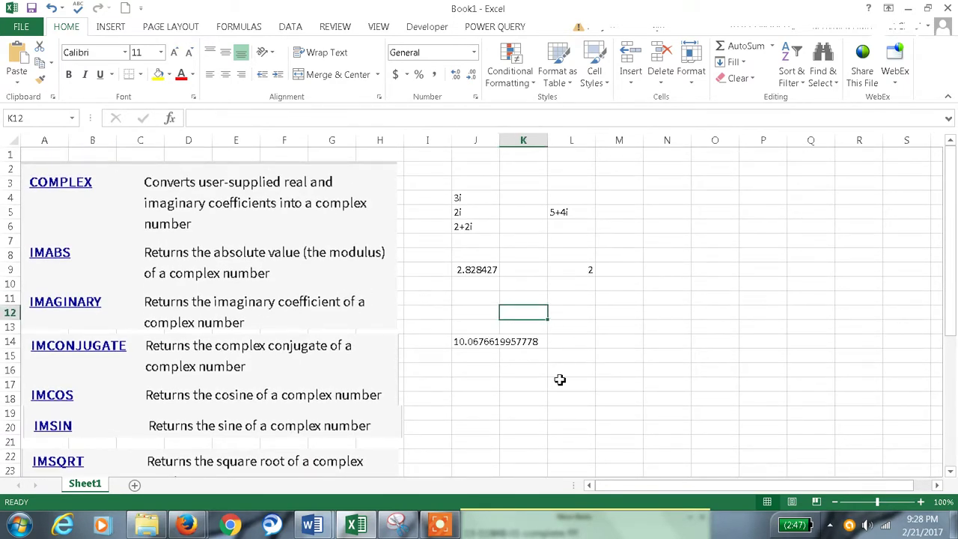